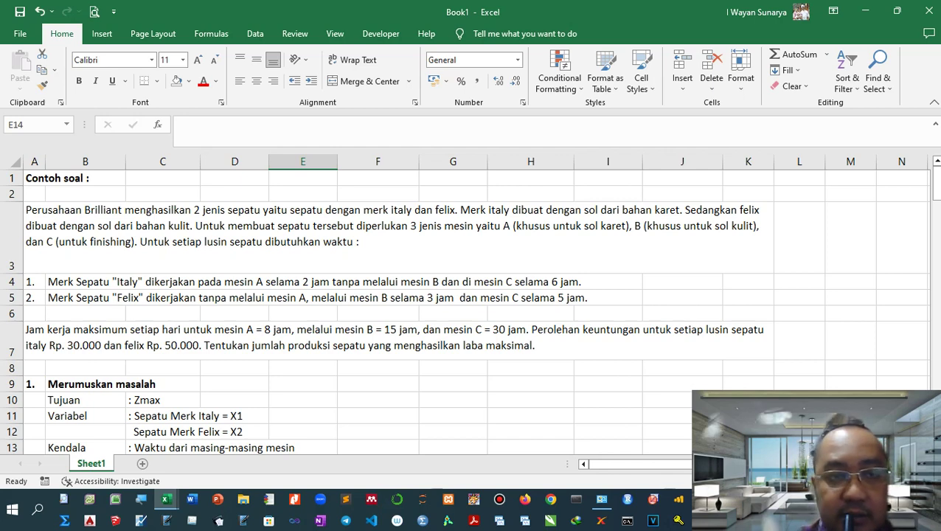
Read through the shoe production problem, its formulated goal, variables and constraints, and the empty model table
scroll(469, 309, down, 1)
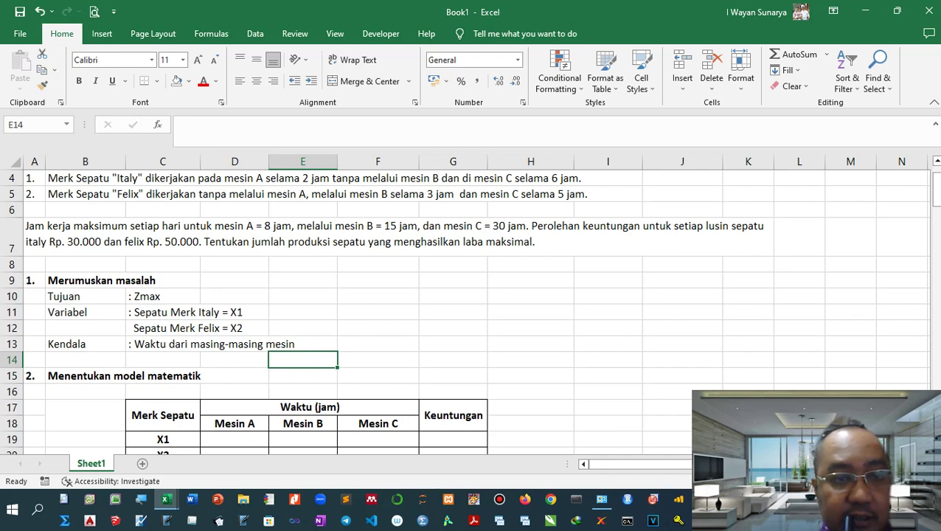
scroll(469, 308, up, 1)
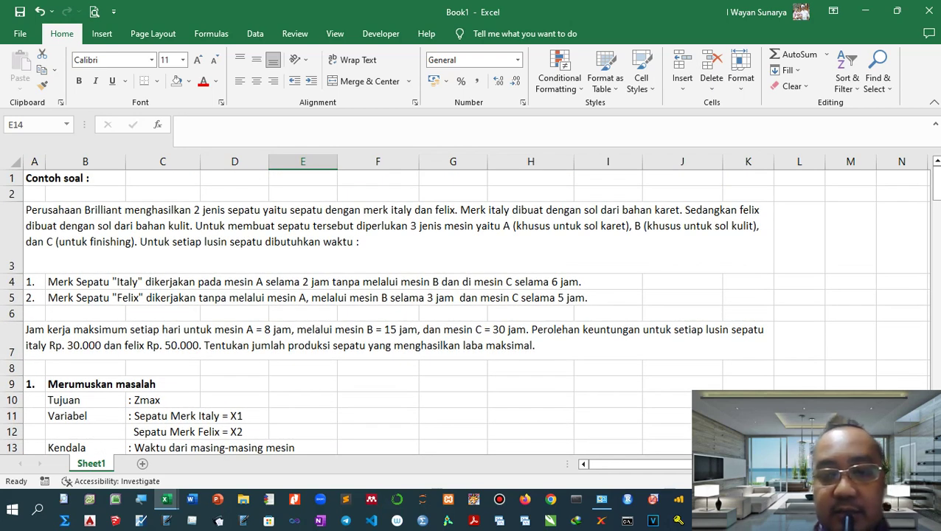
scroll(469, 308, down, 1)
scroll(470, 308, up, 1)
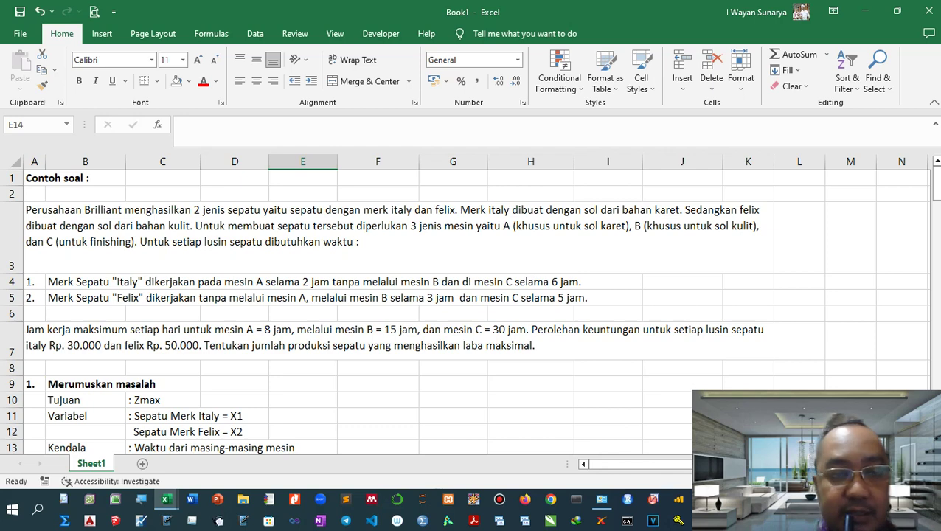
scroll(472, 310, down, 1)
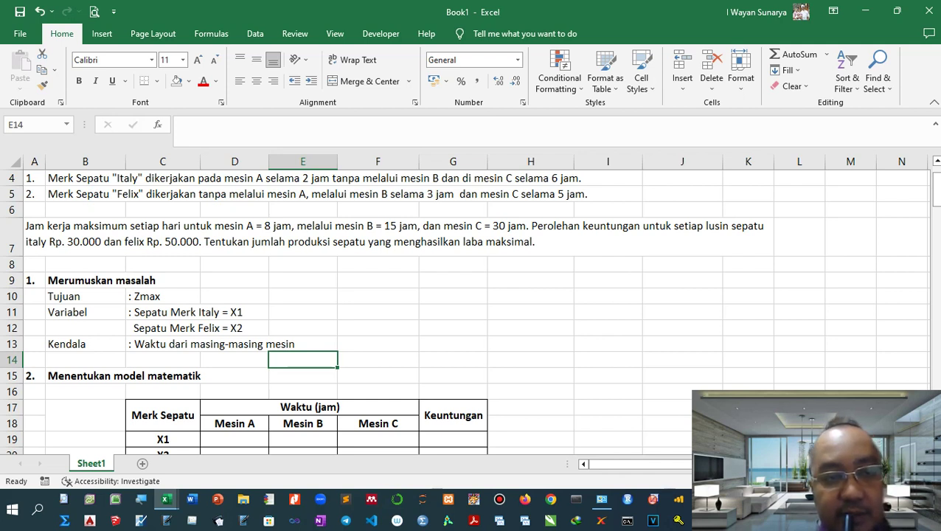
scroll(469, 310, down, 1)
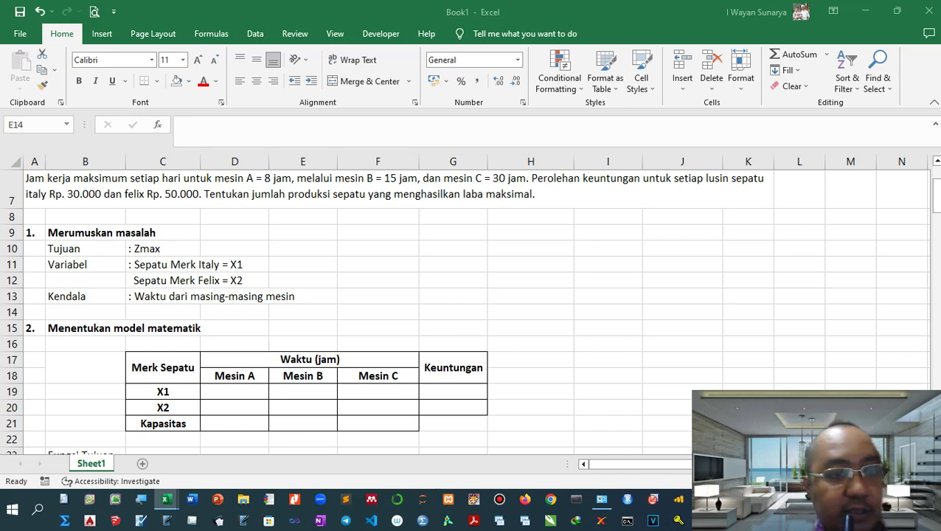
Fill the X1 row of the mathematical model table with machine hours: 2 for Mesin A, 0 for Mesin B and 6 for Mesin C
click(234, 392)
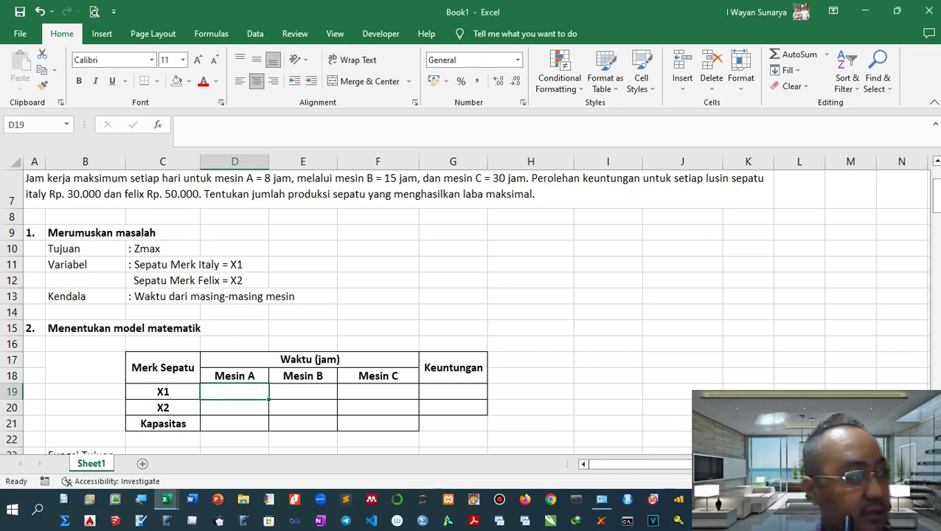
scroll(472, 311, up, 2)
scroll(473, 312, down, 2)
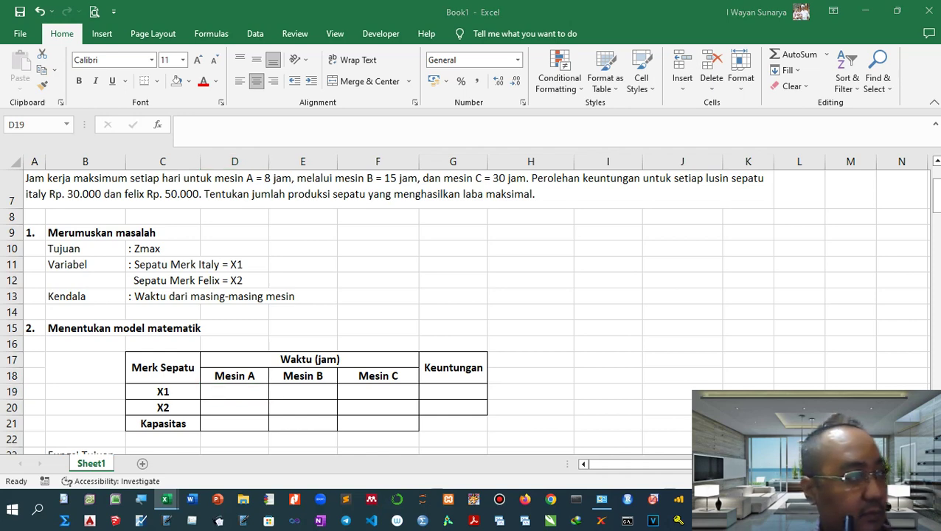
scroll(472, 312, down, 4)
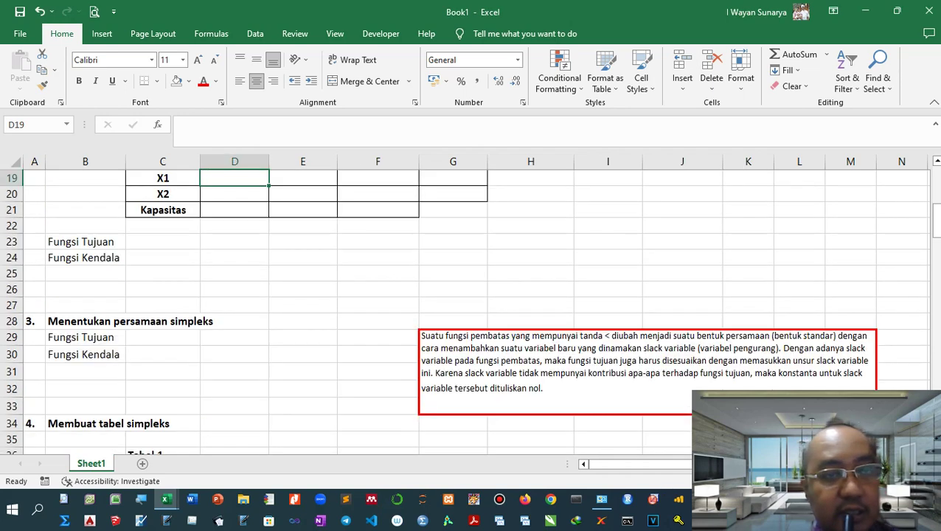
scroll(472, 312, up, 5)
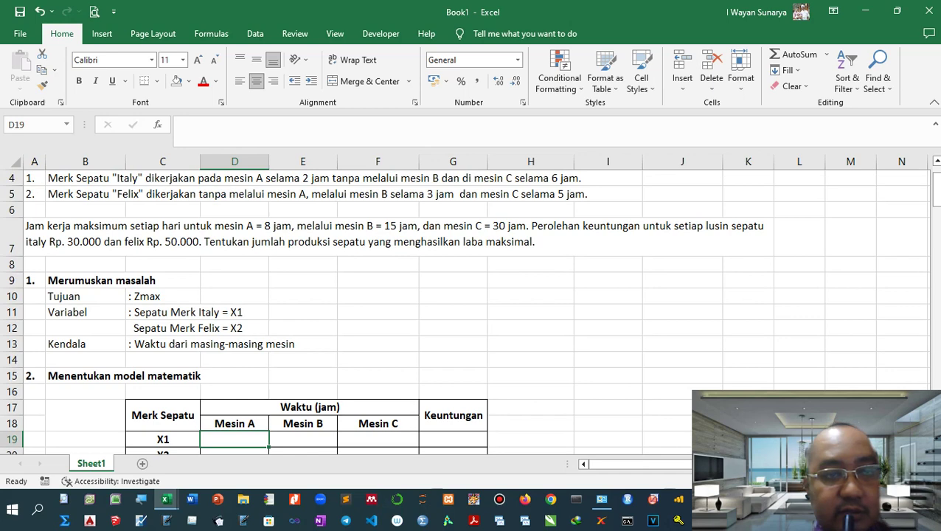
scroll(472, 311, up, 2)
scroll(472, 312, down, 2)
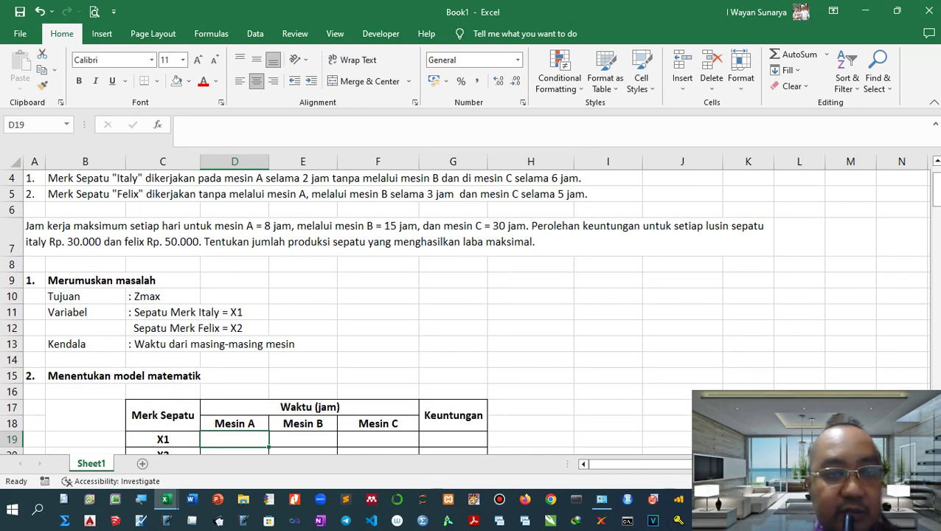
text(2)
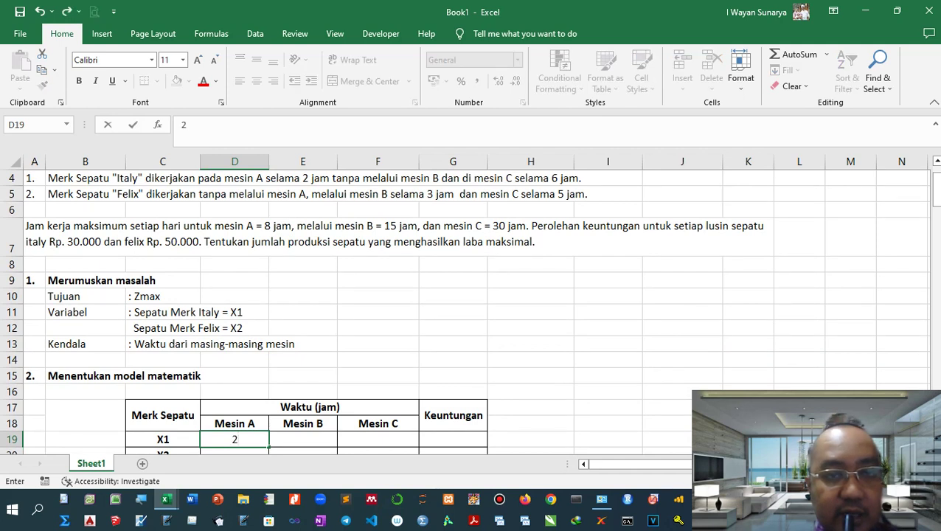
key(Tab)
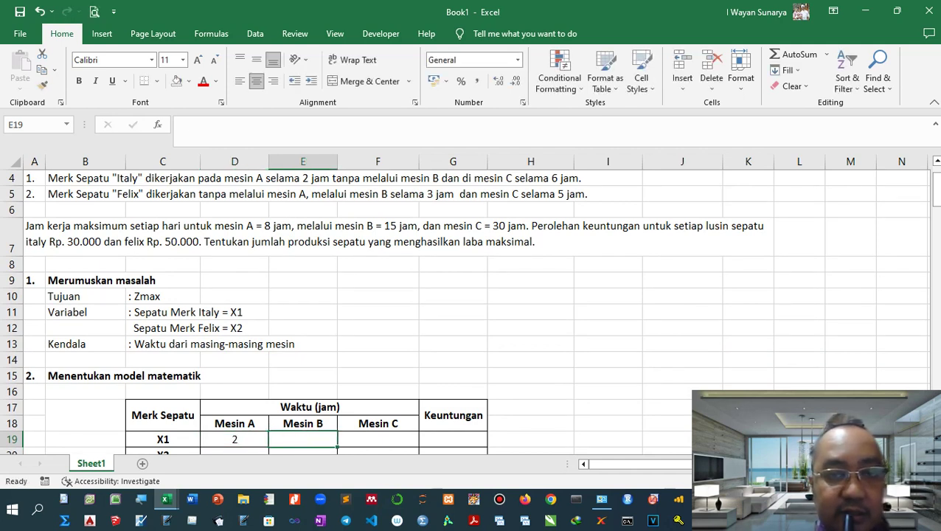
text(0)
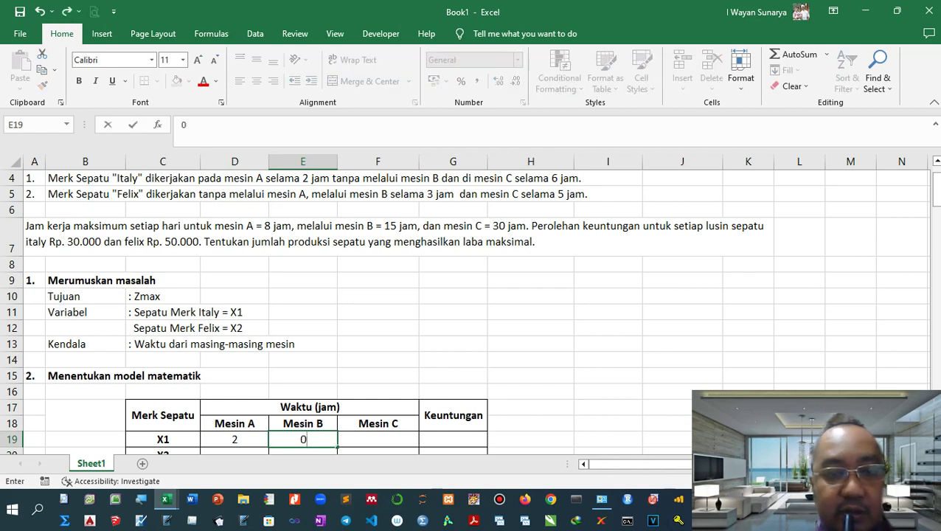
key(Tab)
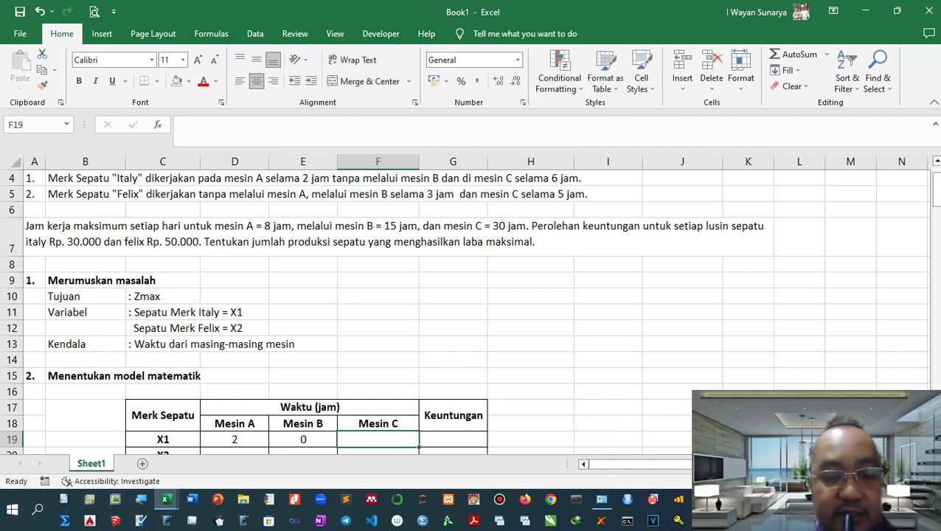
text(6)
click(378, 376)
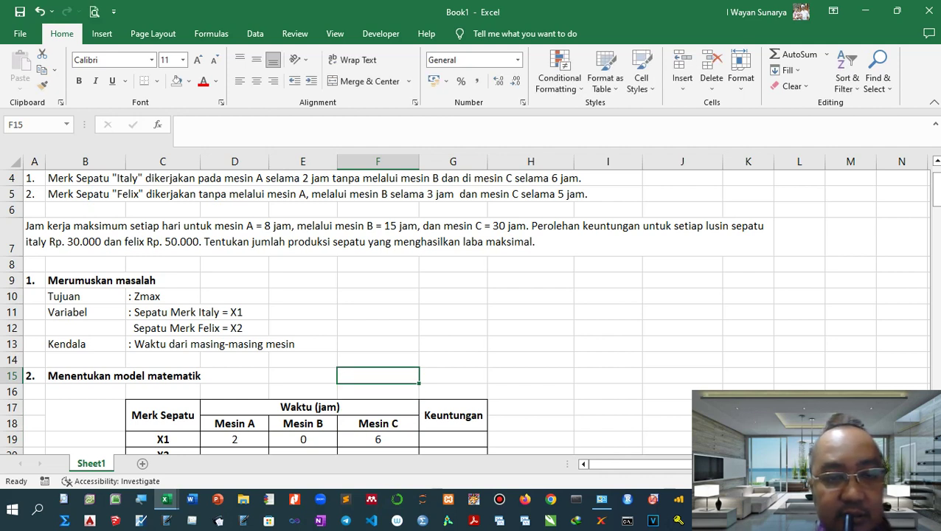
Enter a profit of 30000 for X1 in the Keuntungan column
click(453, 439)
text(30000)
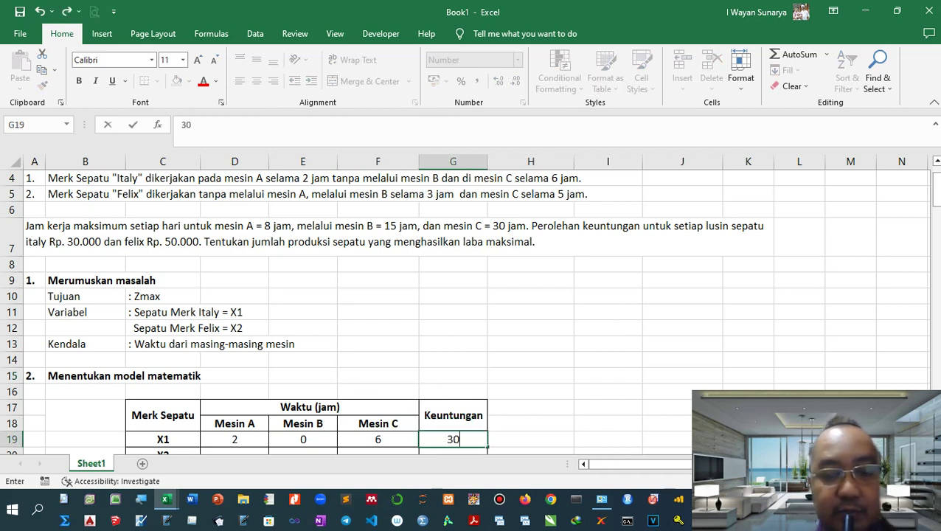
key(Tab)
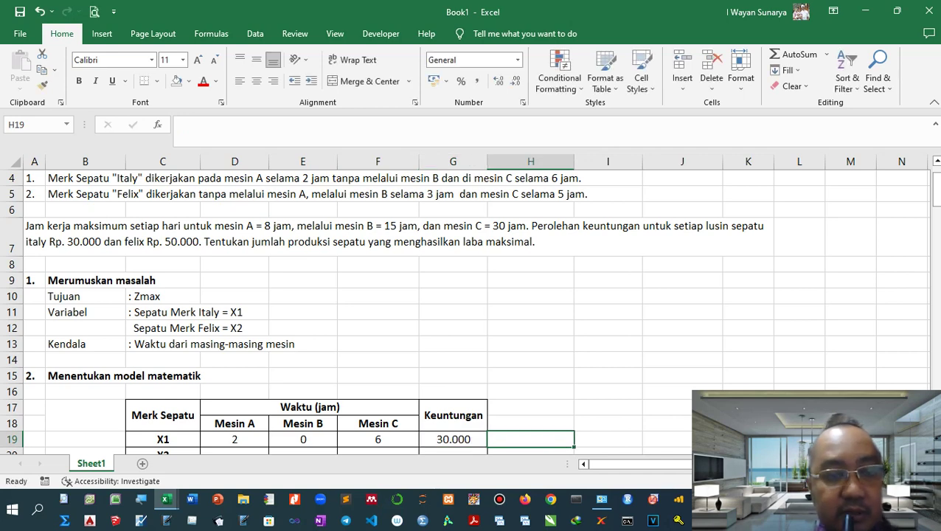
Enter the X2 machine hours for the first two machines: 0 for Mesin A and 3 for Mesin B
scroll(465, 310, down, 1)
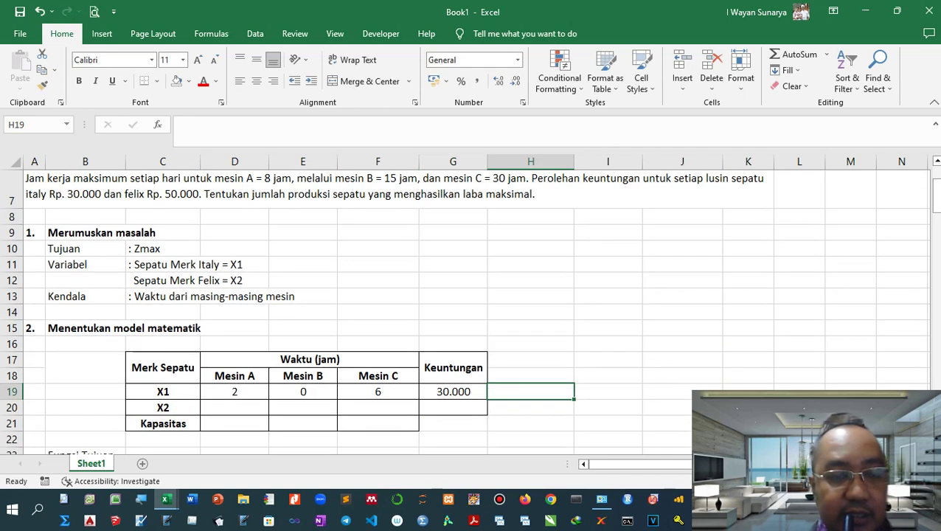
click(235, 405)
scroll(464, 310, up, 1)
scroll(465, 310, up, 1)
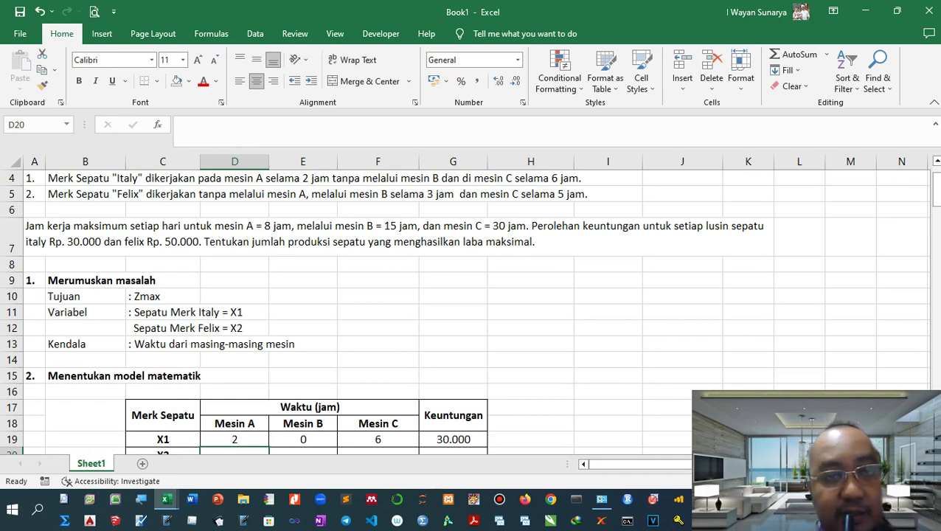
scroll(465, 310, down, 1)
text(0)
key(Tab)
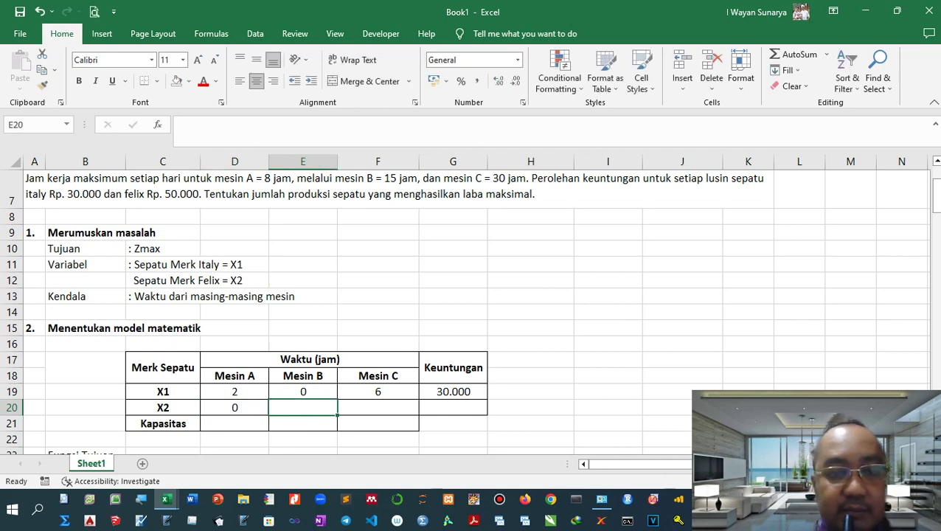
scroll(465, 310, up, 1)
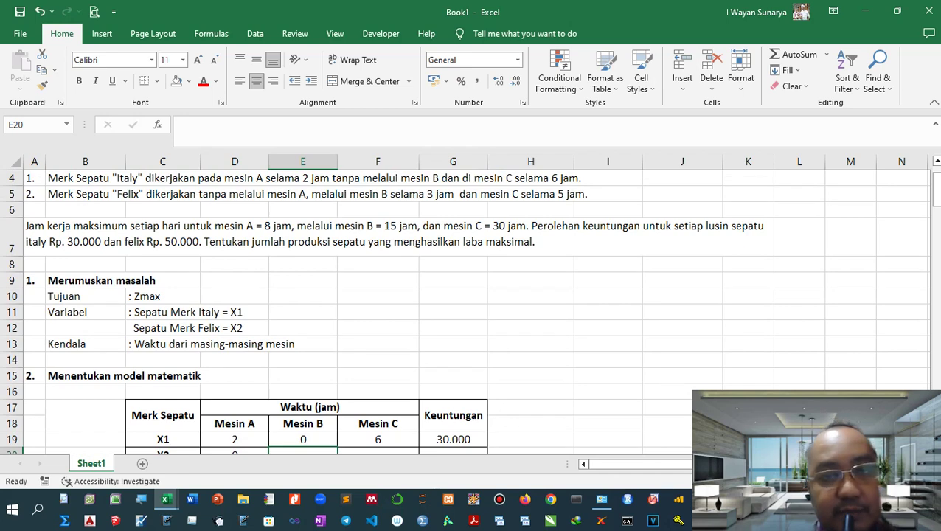
scroll(465, 310, down, 1)
text(3)
key(Tab)
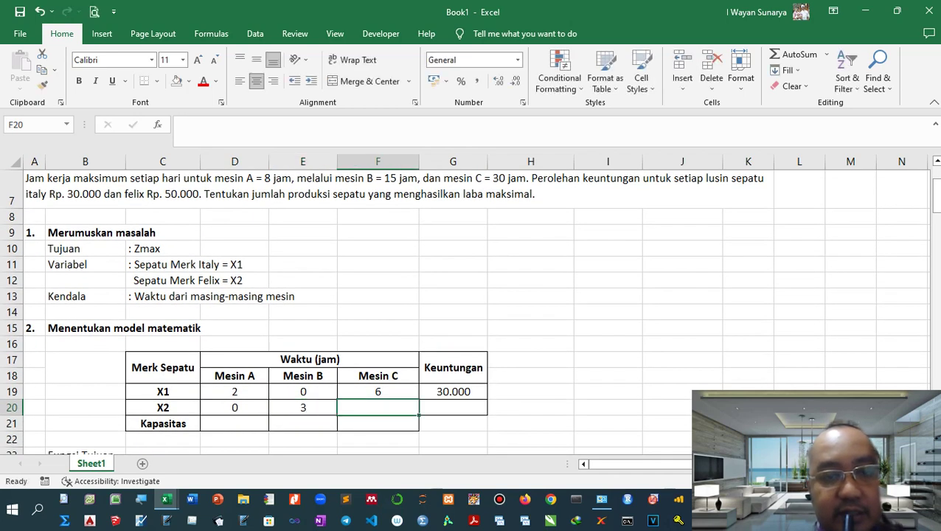
Complete the X2 row with 5 hours for Mesin C and a profit of 50000
scroll(465, 310, up, 1)
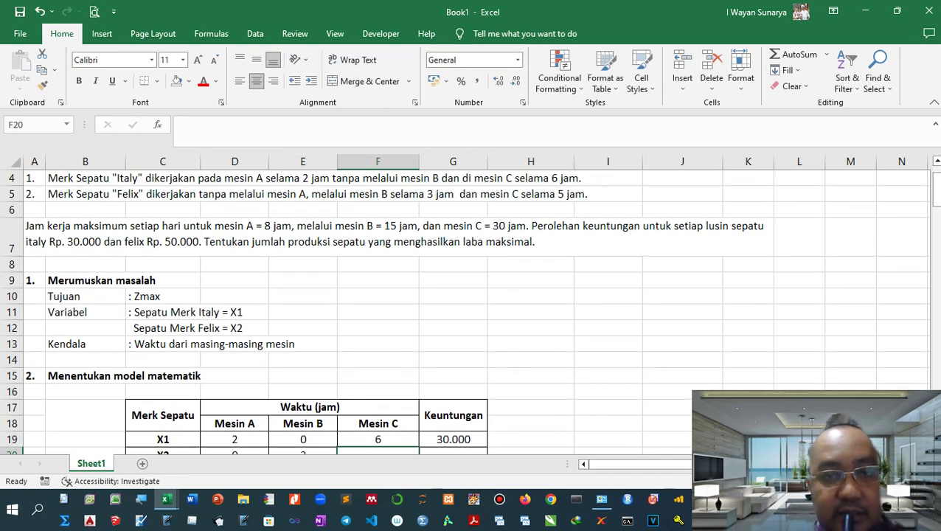
text(5)
key(Tab)
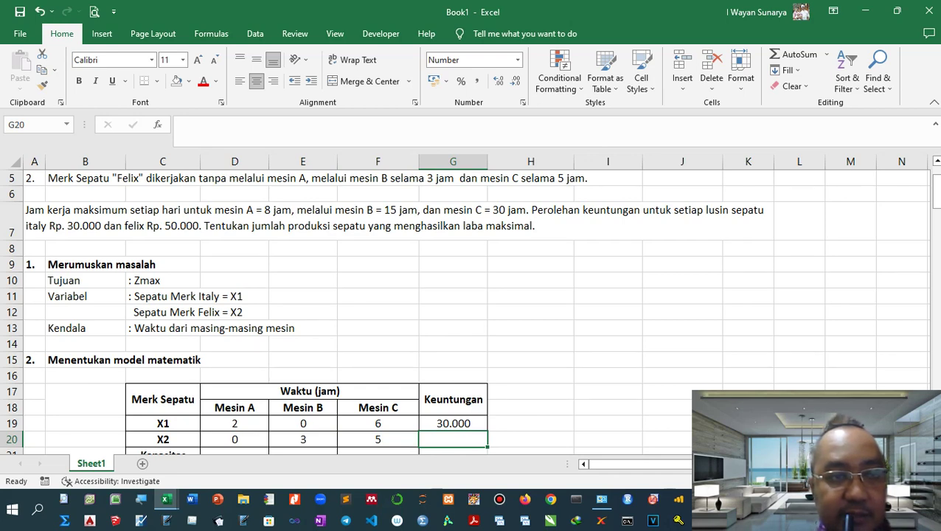
scroll(469, 311, down, 1)
text(50000)
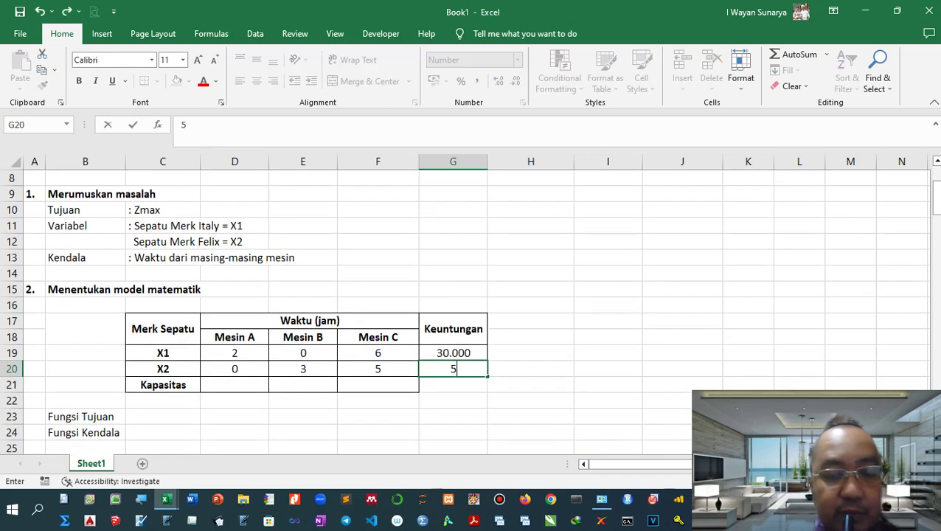
key(Tab)
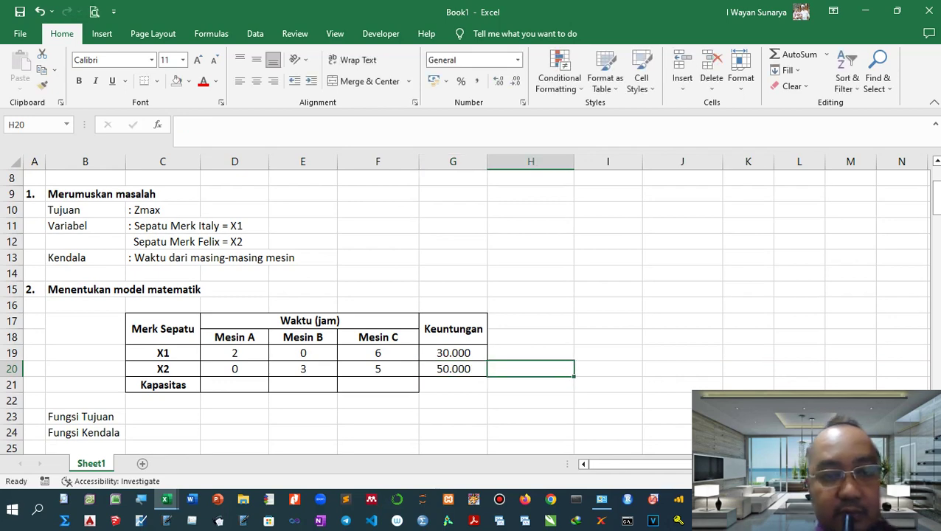
Enter a capacity of 8 hours for Mesin A in the Kapasitas row
scroll(469, 310, up, 1)
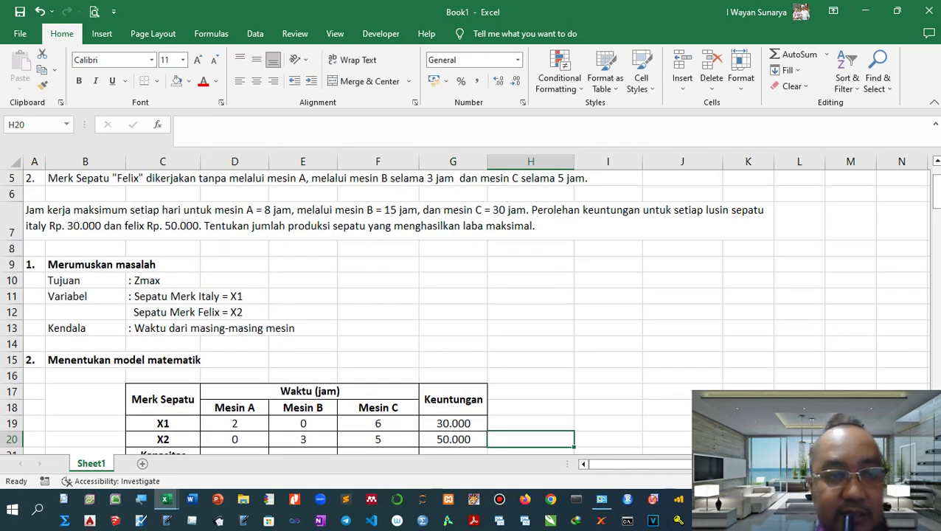
scroll(477, 311, down, 1)
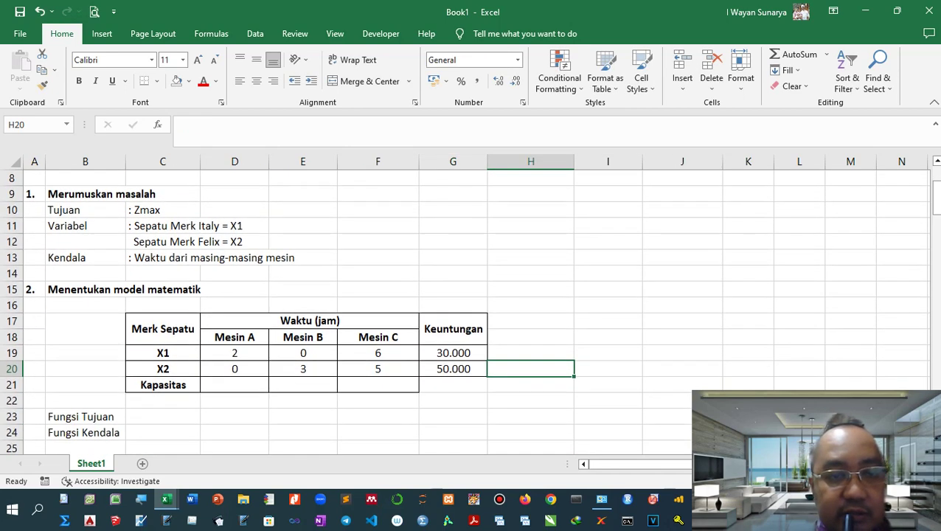
click(235, 384)
scroll(234, 384, up, 1)
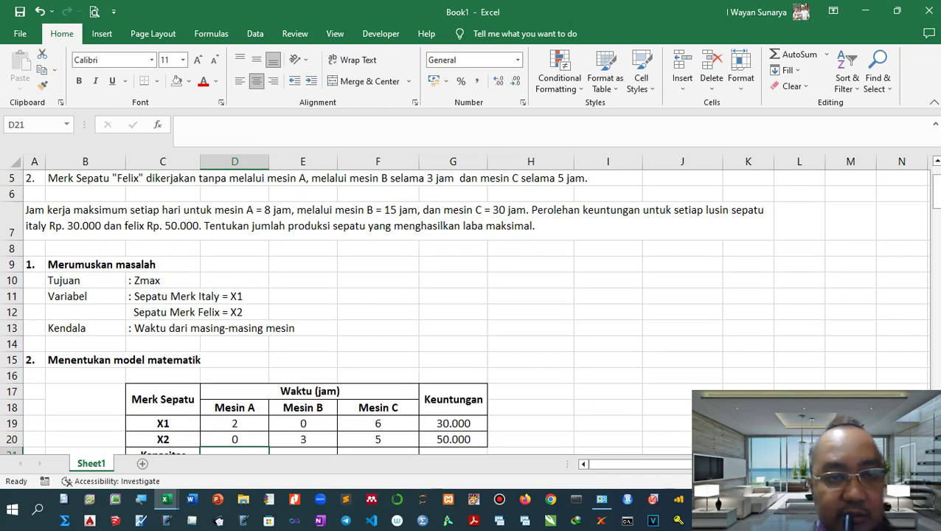
scroll(463, 310, down, 1)
text(8)
key(Tab)
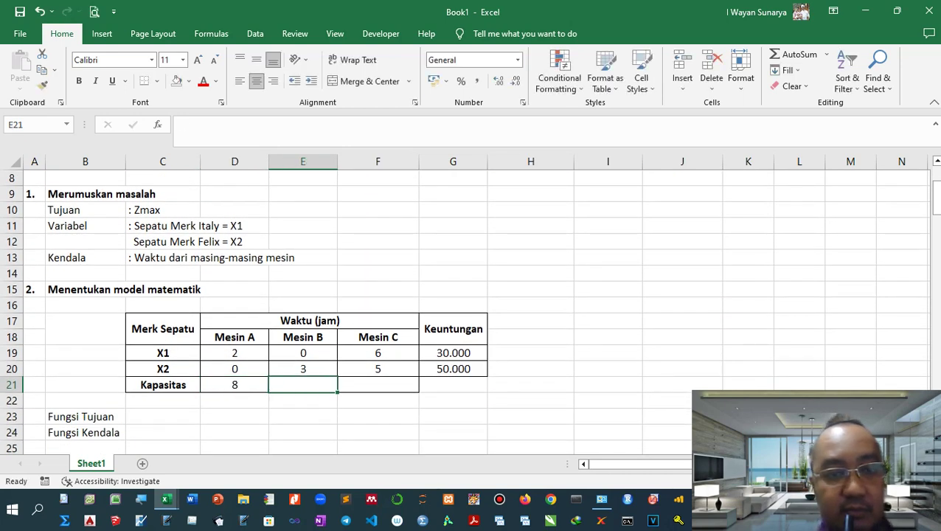
Complete the Kapasitas row with 15 hours for Mesin B and 30 hours for Mesin C
scroll(464, 309, up, 2)
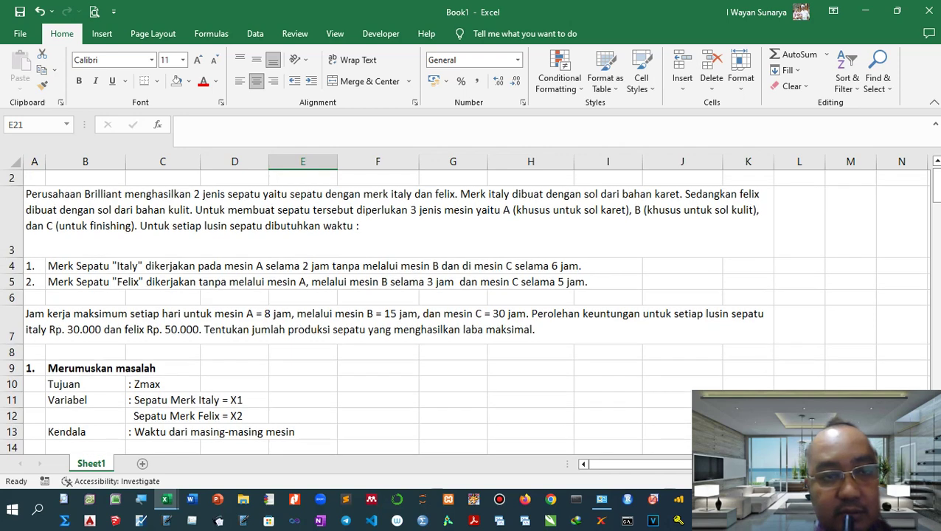
scroll(463, 310, down, 3)
text(15)
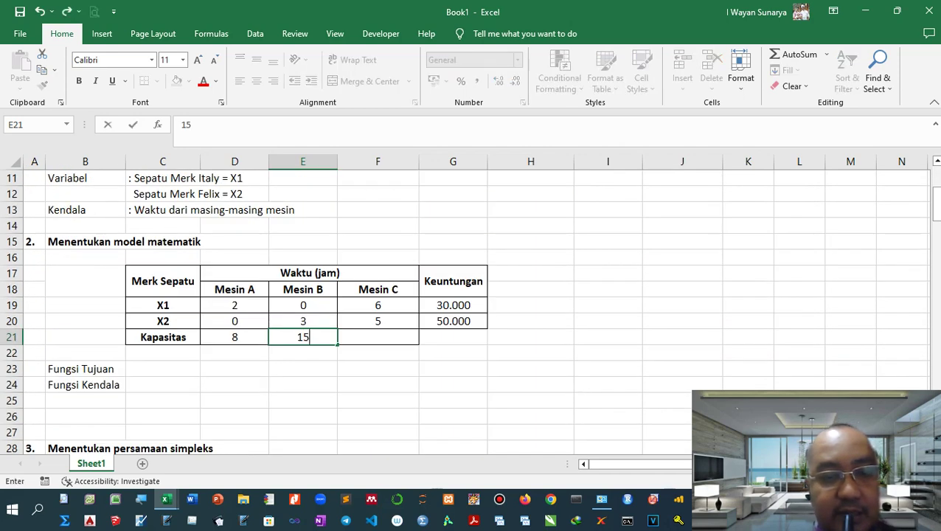
scroll(464, 310, up, 2)
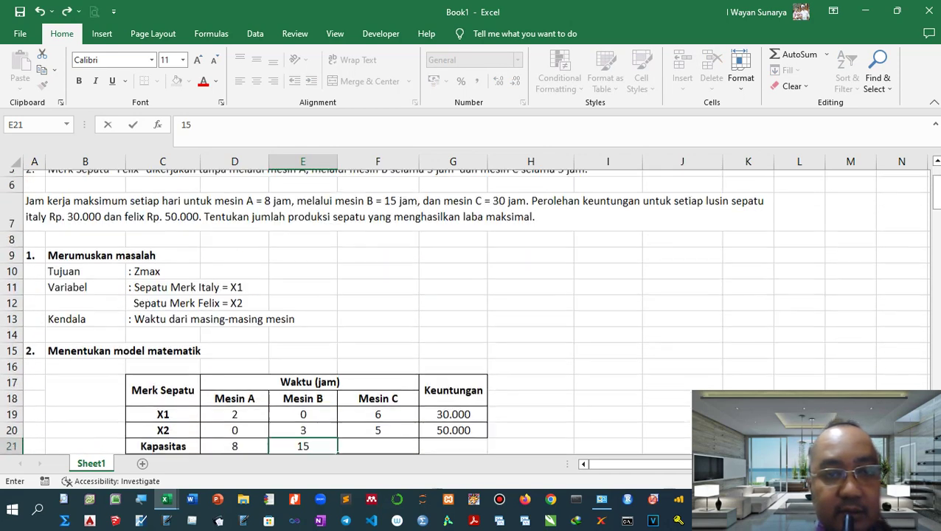
scroll(463, 310, down, 1)
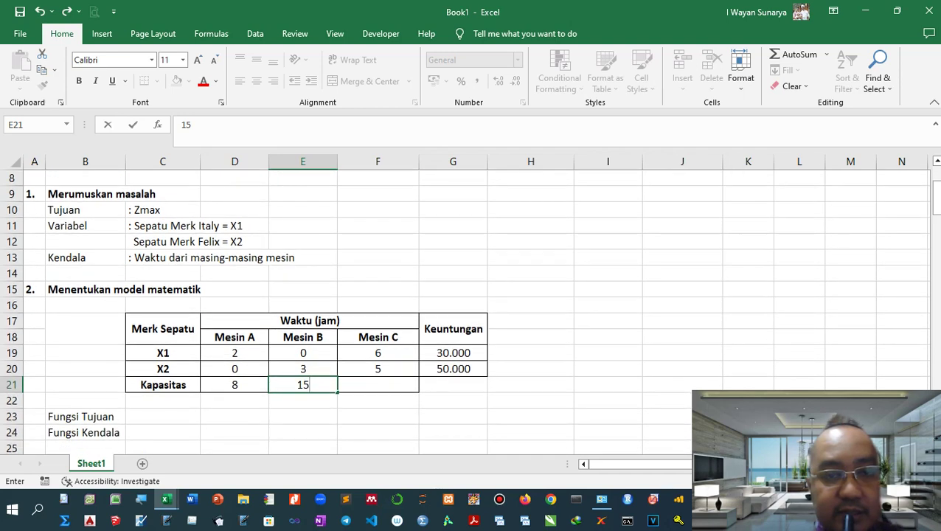
key(Tab)
text(30)
key(Tab)
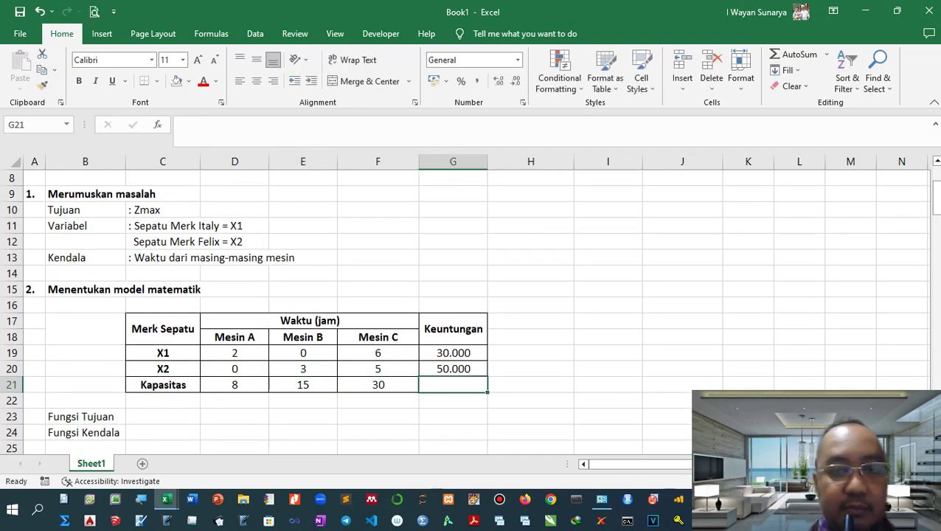
Enter the label "Zmax =" in C23, beside Fungsi Tujuan under the mathematical model table
scroll(463, 310, down, 1)
click(162, 369)
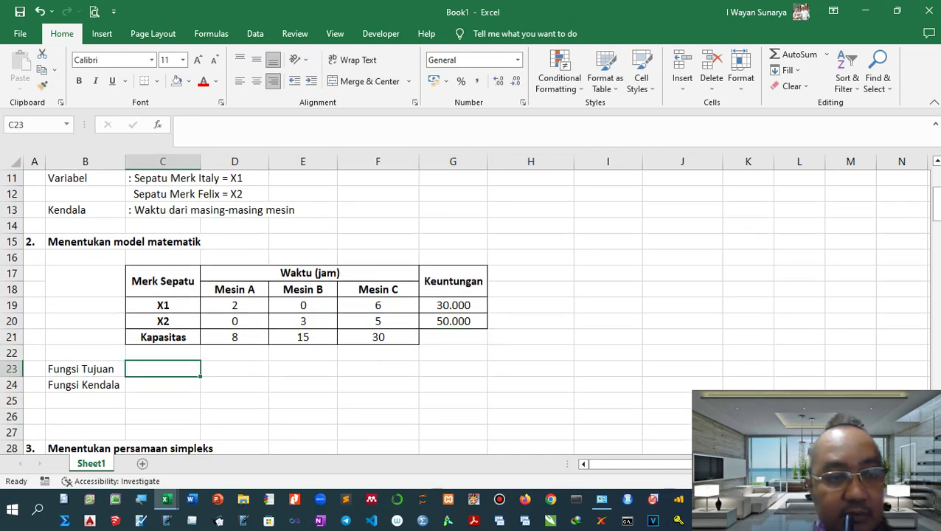
scroll(463, 309, up, 1)
scroll(464, 310, up, 1)
scroll(464, 310, down, 1)
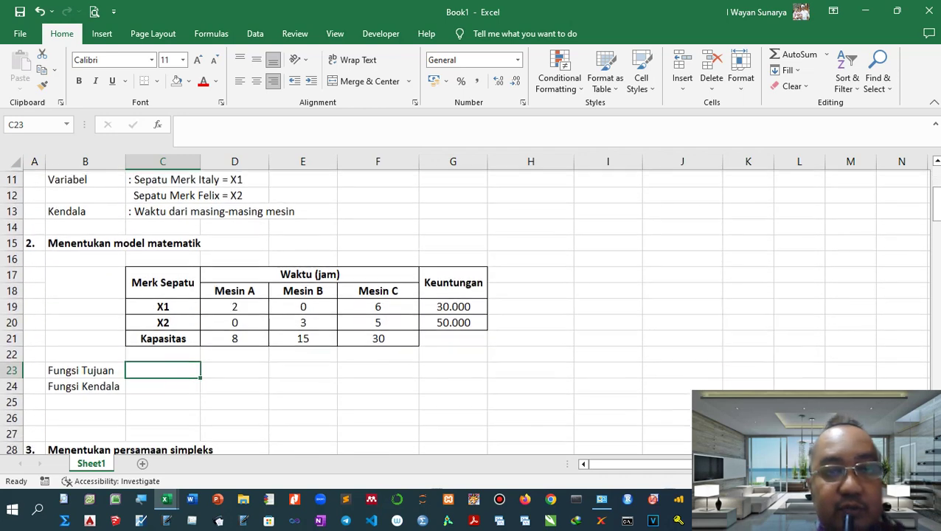
scroll(463, 310, up, 1)
scroll(463, 310, up, 2)
scroll(464, 310, down, 2)
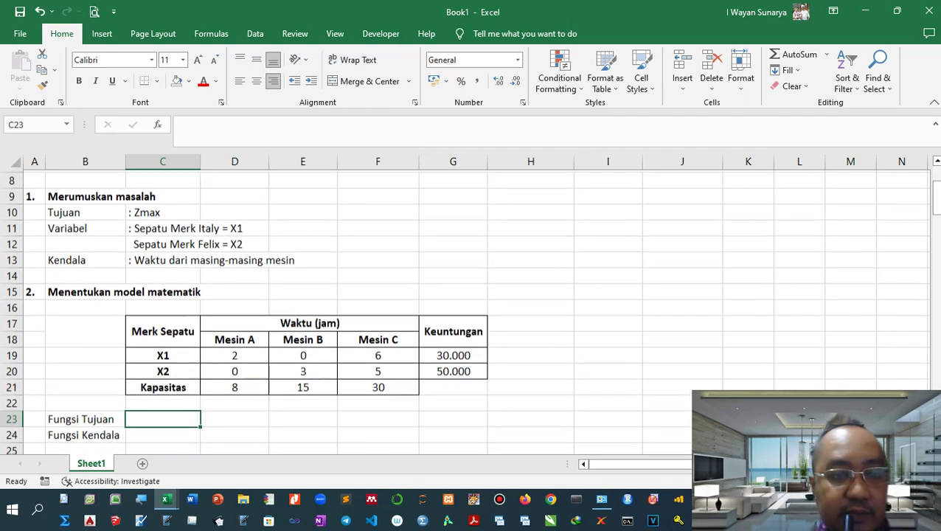
scroll(464, 310, down, 1)
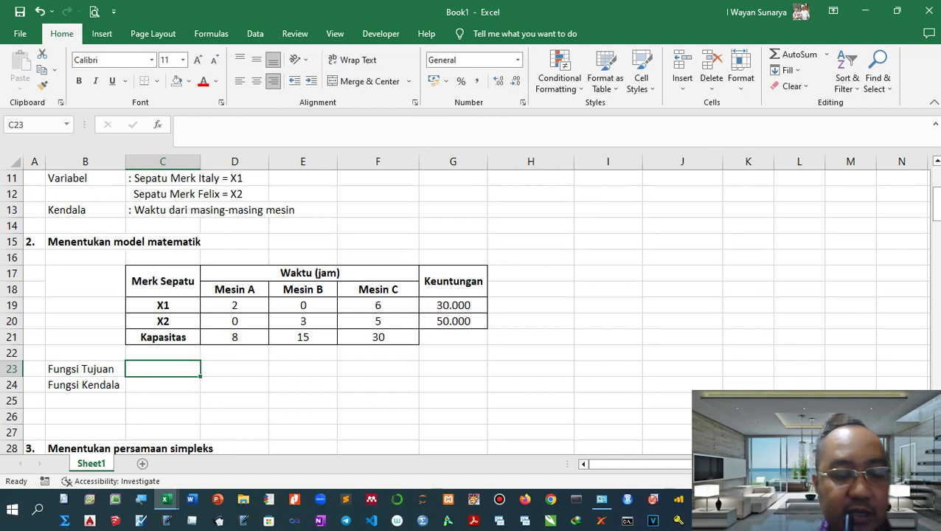
text(Zma)
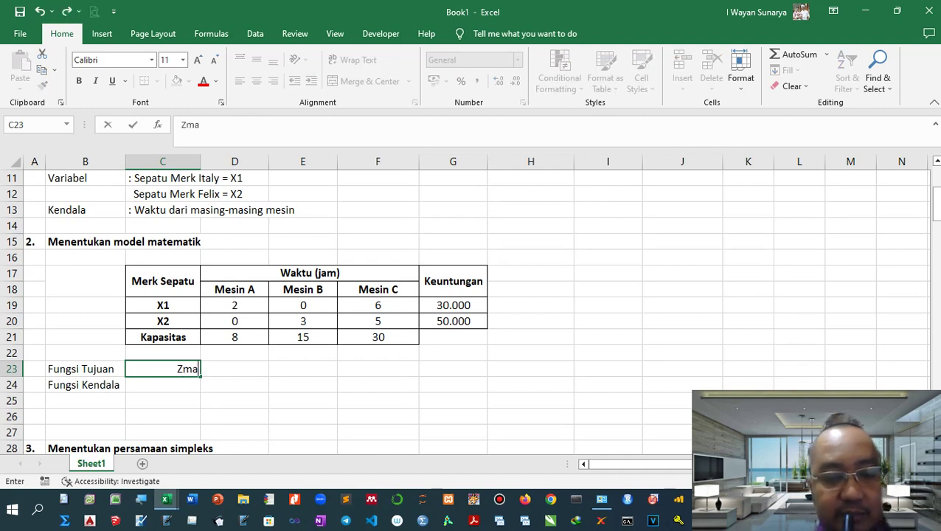
text(x =)
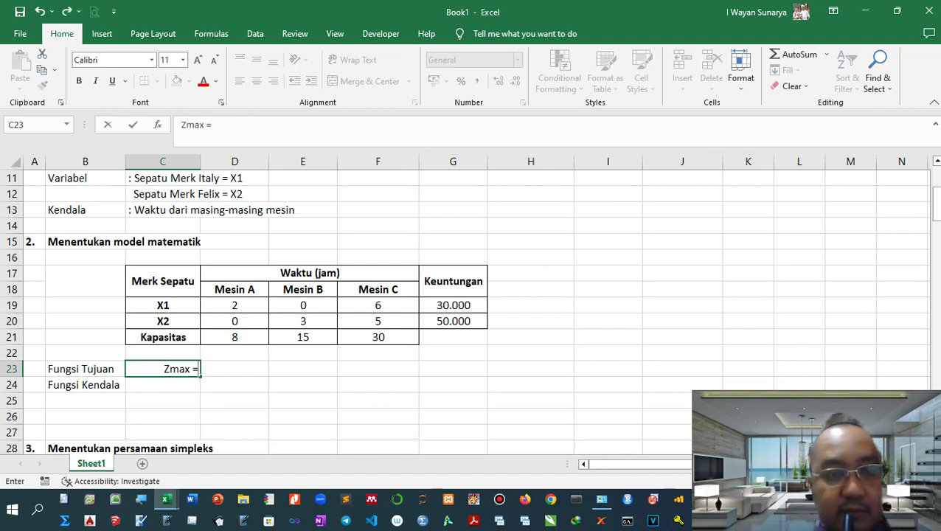
key(Tab)
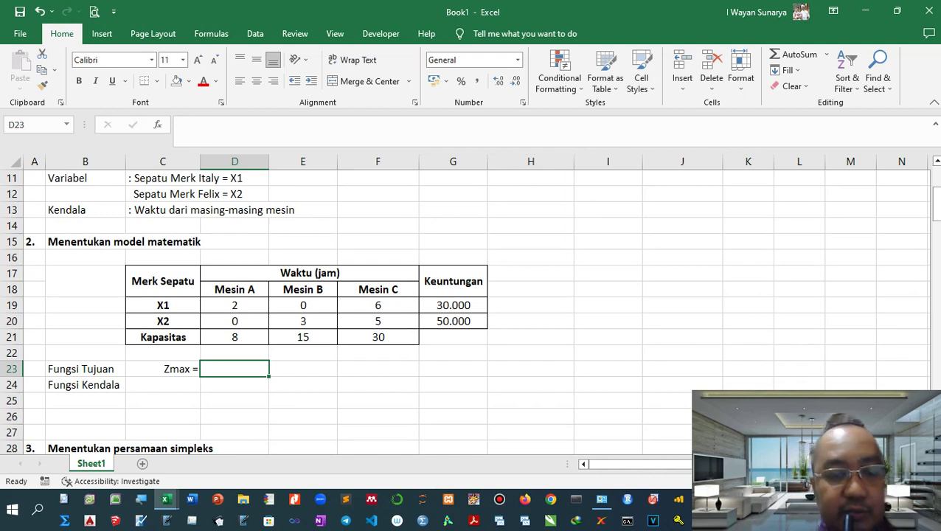
Write the objective function 30.000X1 + 50.000X2 in D23, after the Zmax label
text(30.000)
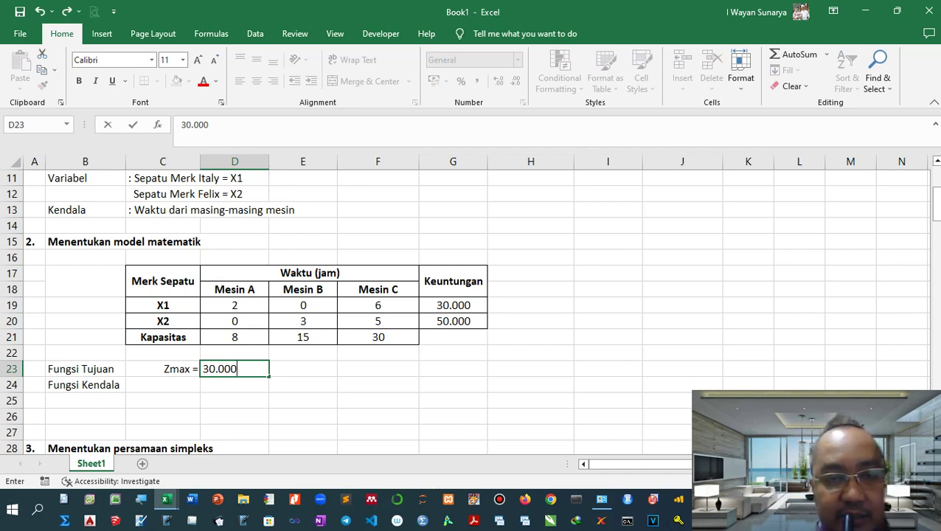
text(X1)
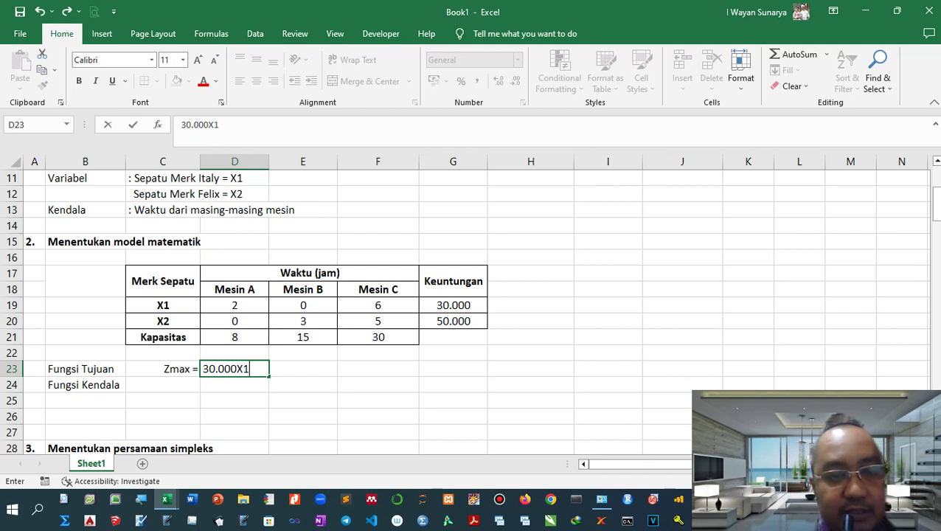
text( +)
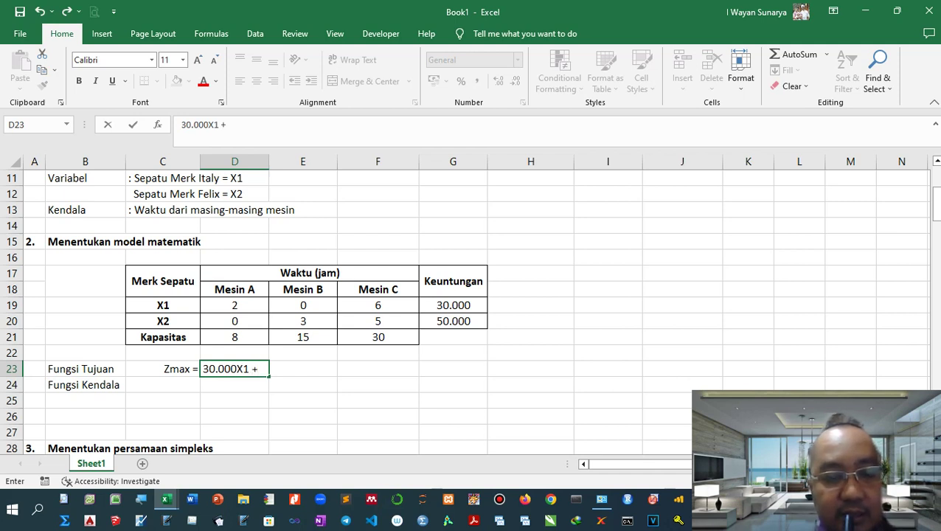
text( 50.000X2)
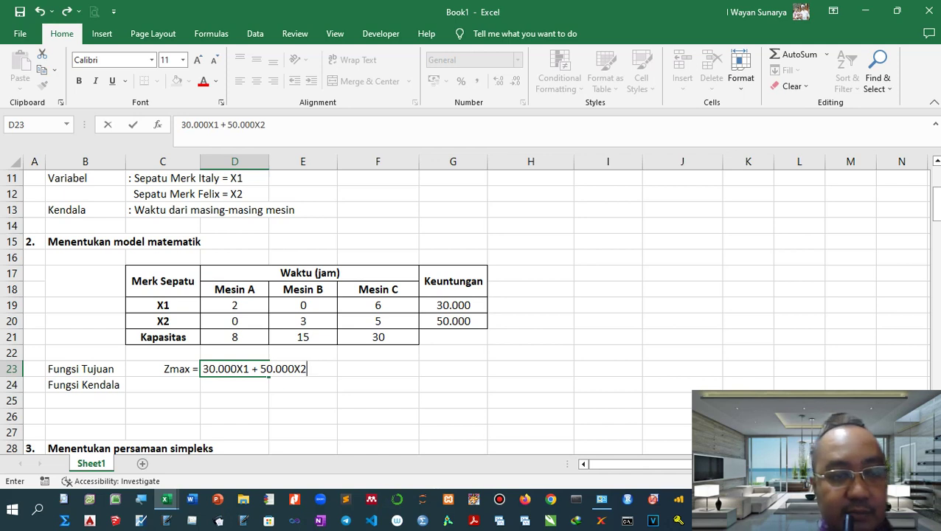
Enter the Mesin A constraint 2X1 ≤ 8 in C24, beside Fungsi Kendala, inserting the less-than-or-equal symbol
click(162, 385)
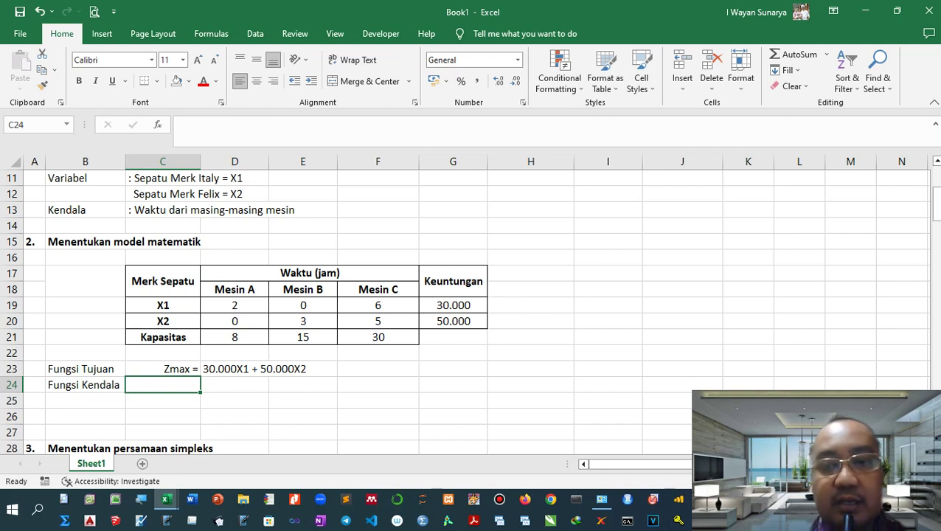
text(2)
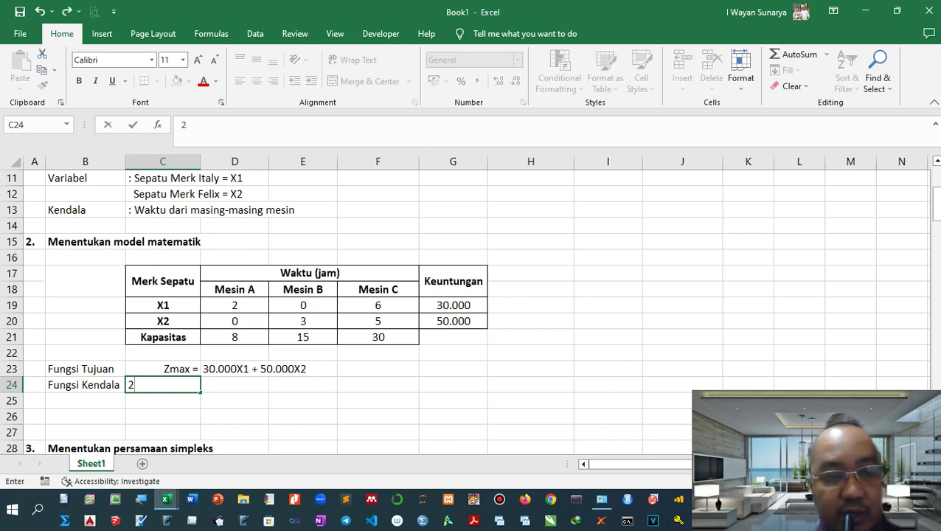
text(X1)
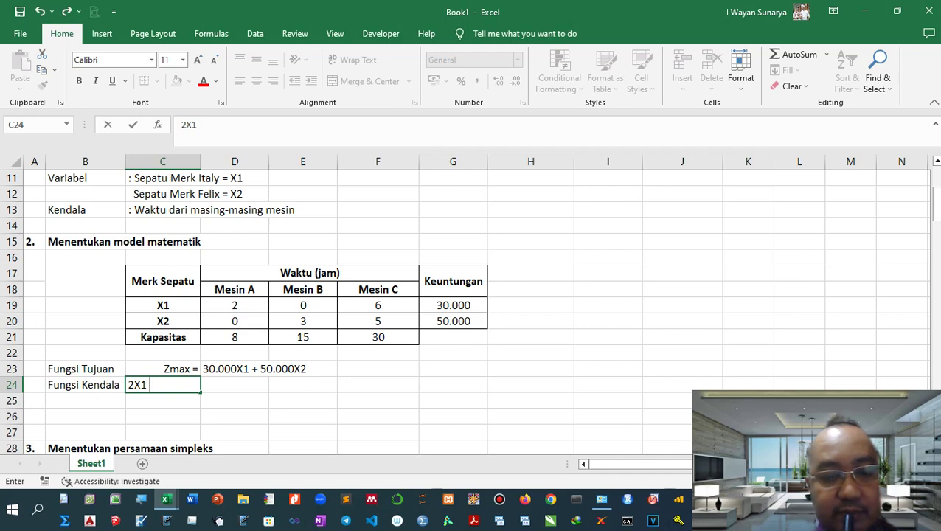
key(alt+n)
key(u)
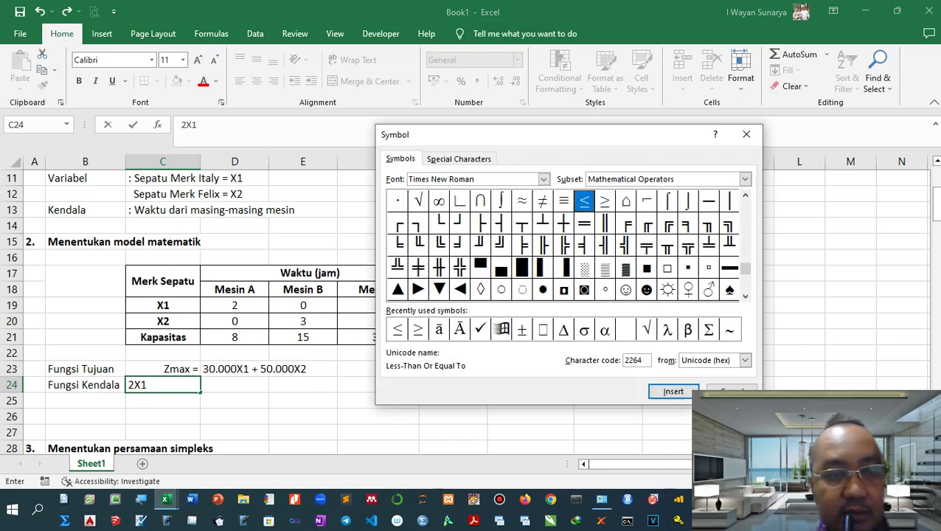
key(Return)
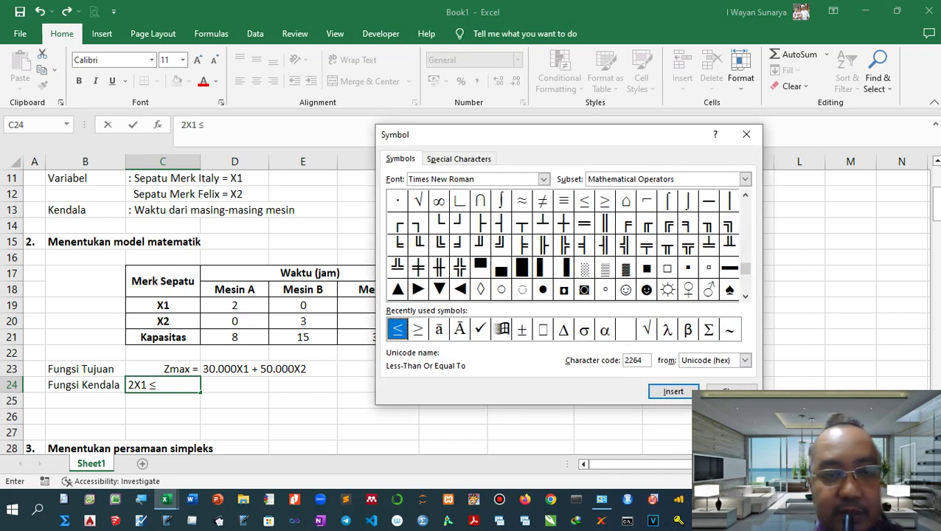
key(Escape)
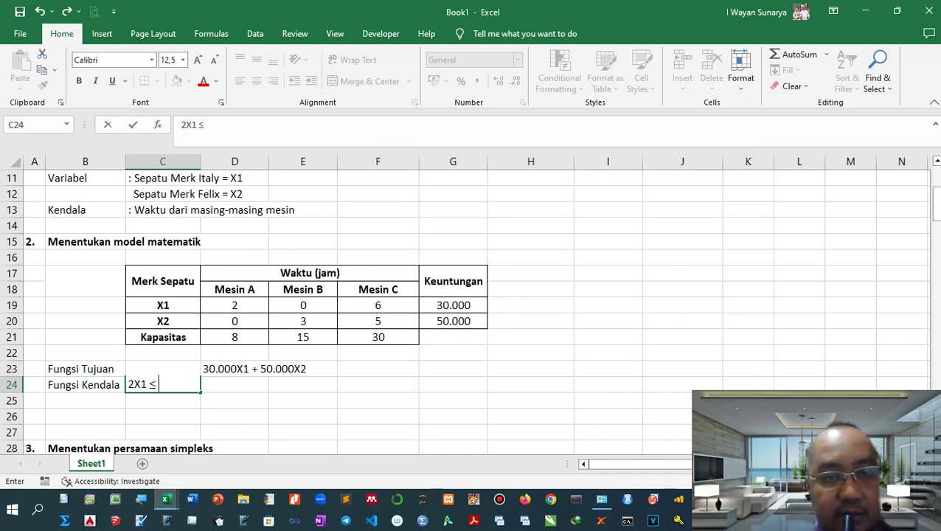
text(8)
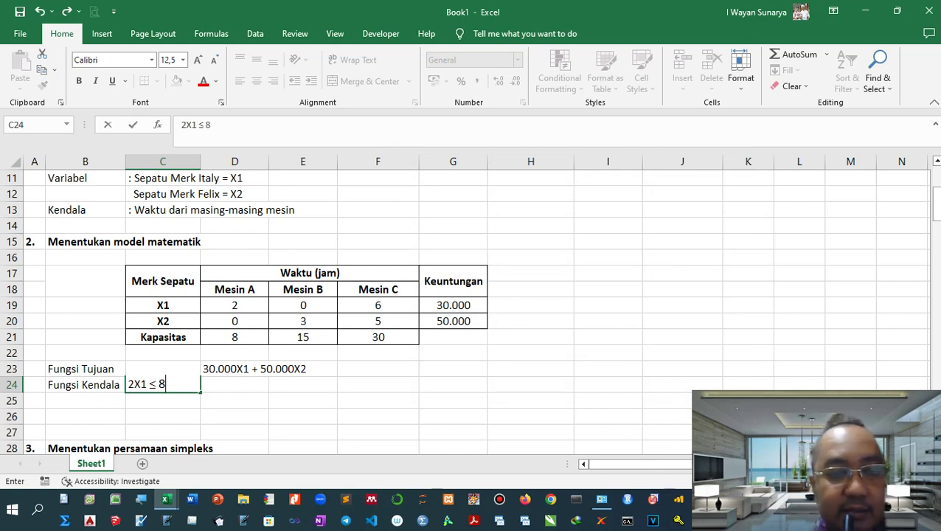
key(Return)
Enter the Mesin B constraint 3X2 ≤ 15 in C25, inserting the less-than-or-equal symbol
scroll(470, 310, down, 2)
scroll(470, 310, up, 1)
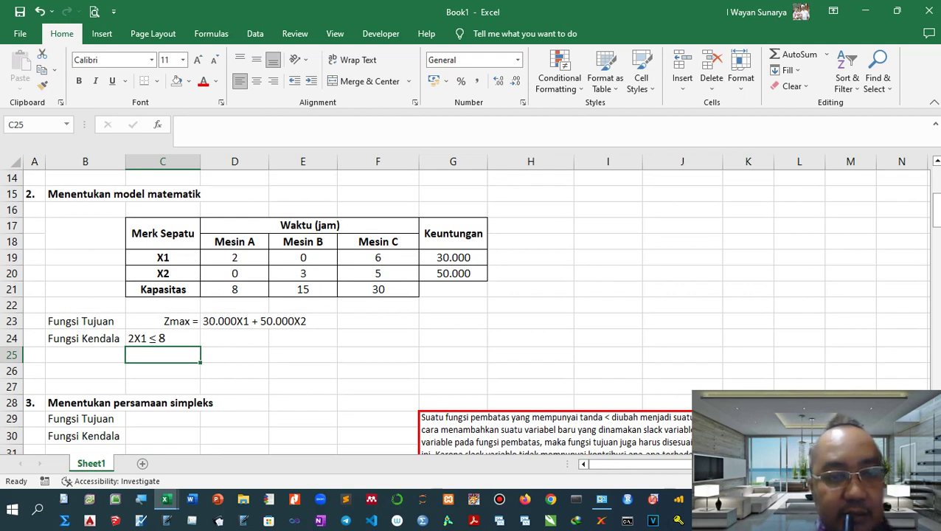
text(3X2)
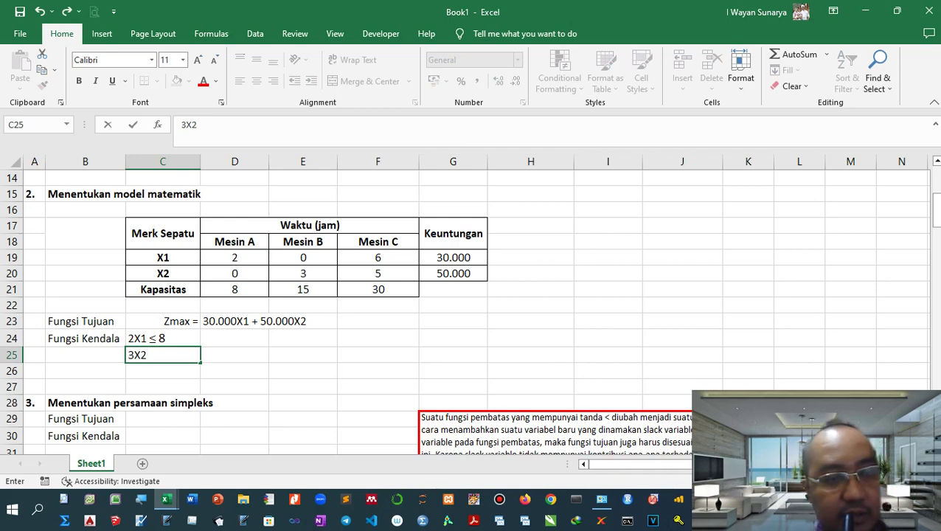
key(alt+n)
key(u)
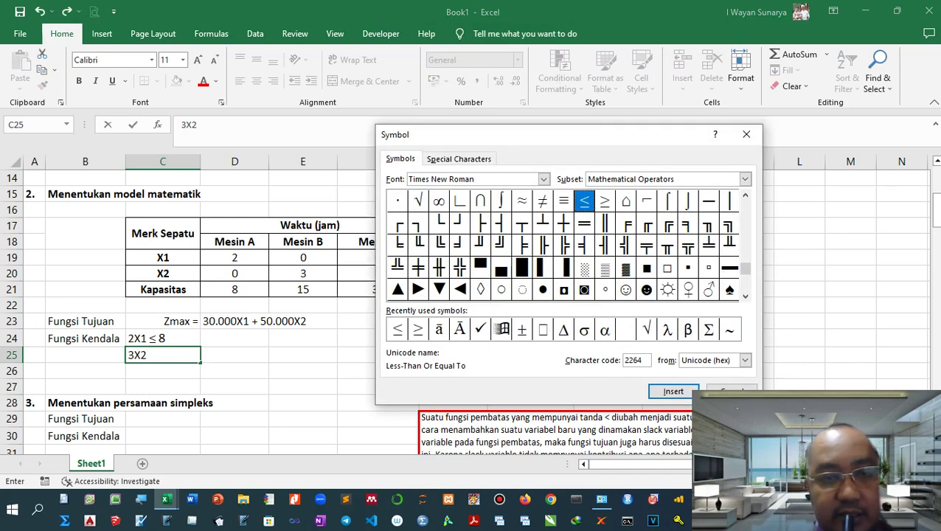
key(Return)
key(Escape)
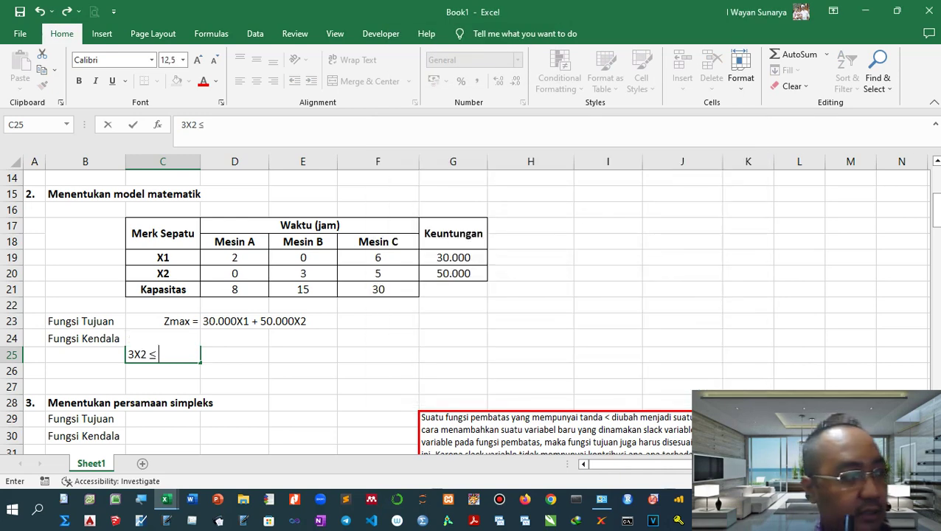
text(15)
key(Return)
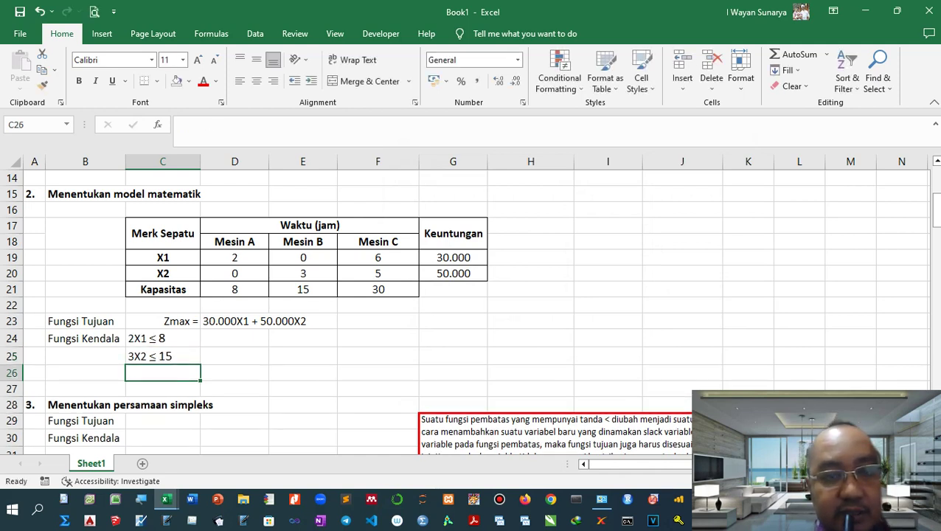
Enter the Mesin C constraint 6X1 + 5X2 ≤ 30 in C26, inserting the less-than-or-equal symbol
text(6X1 )
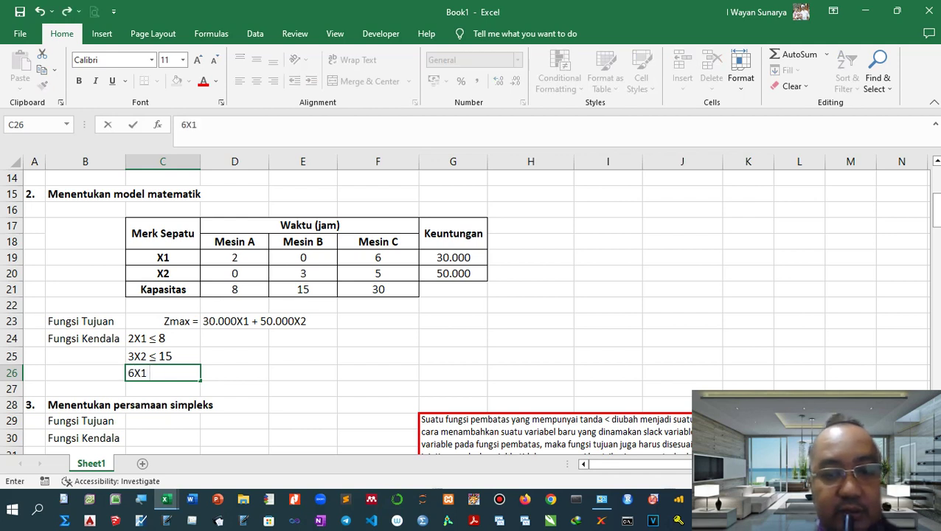
text(+ 5X2)
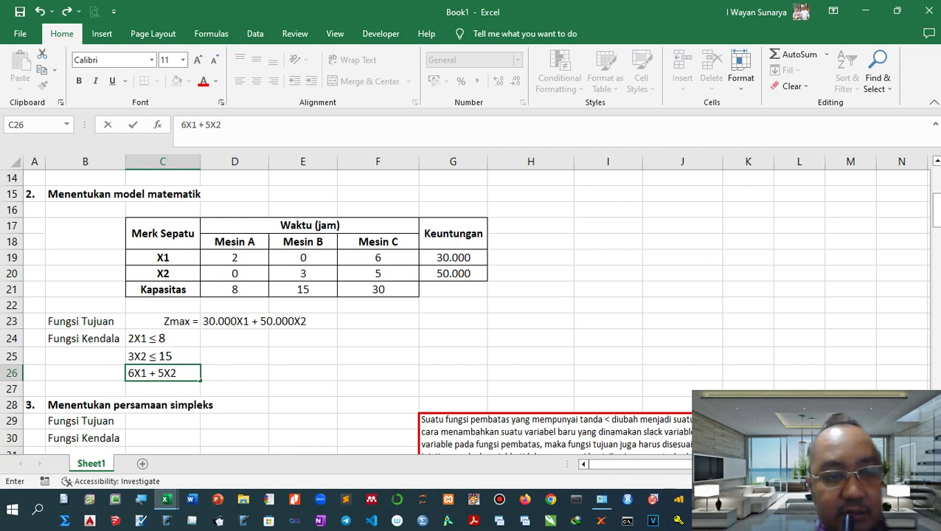
key(alt+n)
key(u)
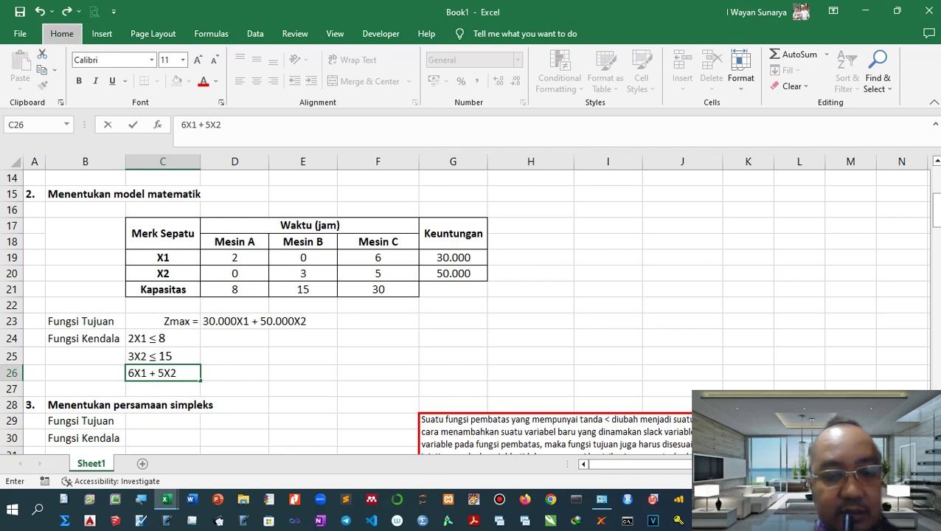
key(Return)
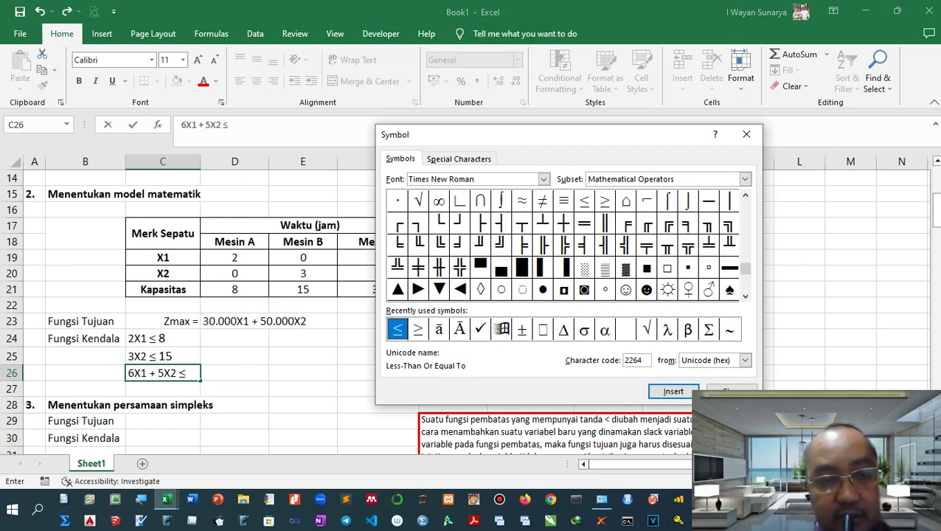
key(Escape)
text(30)
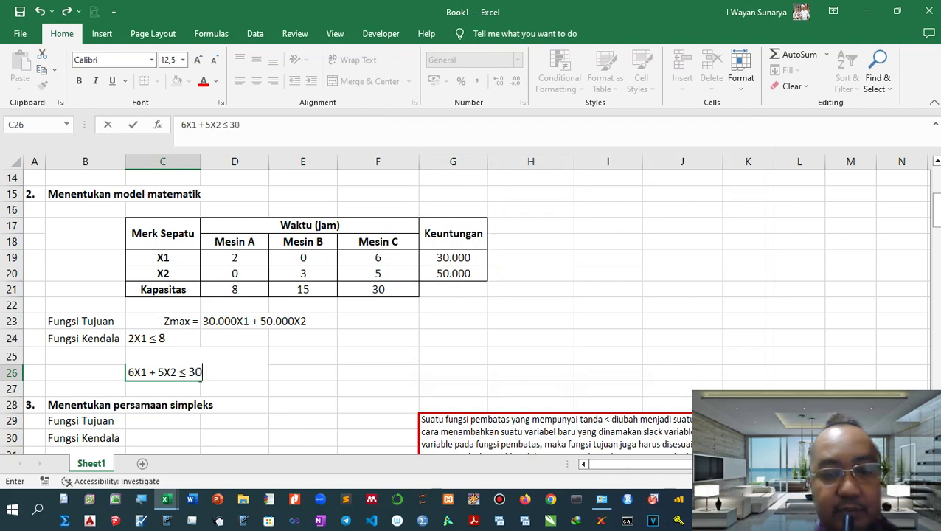
key(Return)
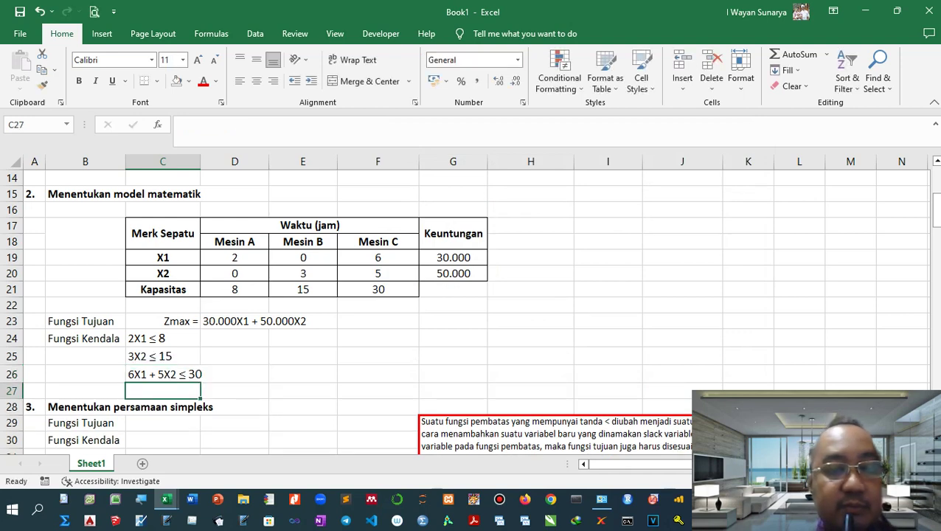
Enter the simplex objective function Z - 30.000X1 - 50.000X2 in C29, beside Fungsi Tujuan under Menentukan persamaan simpleks
scroll(465, 310, down, 1)
scroll(465, 310, down, 1)
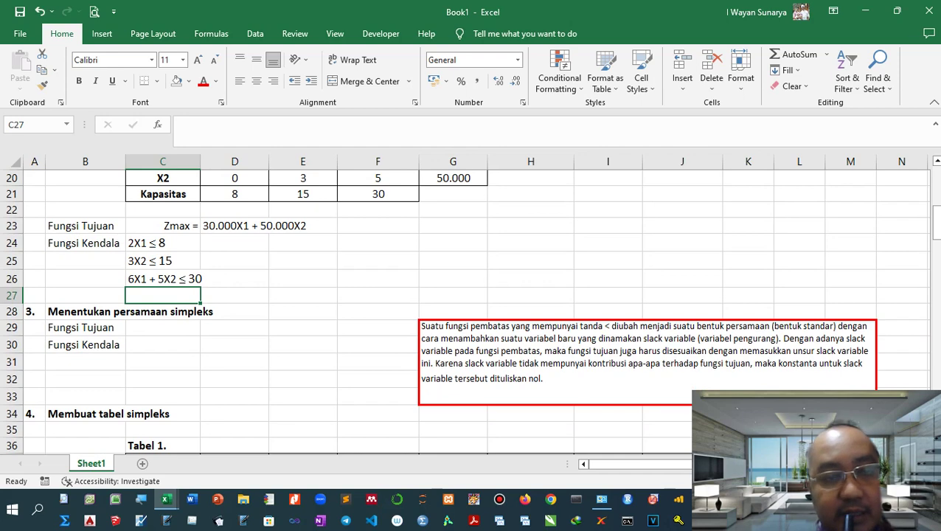
key(Down)
key(Down)
scroll(465, 310, down, 4)
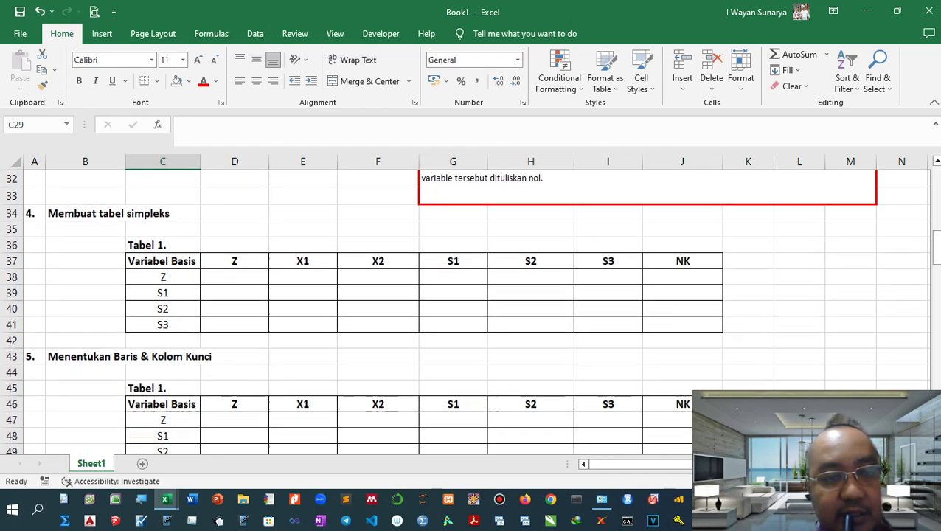
scroll(465, 310, up, 4)
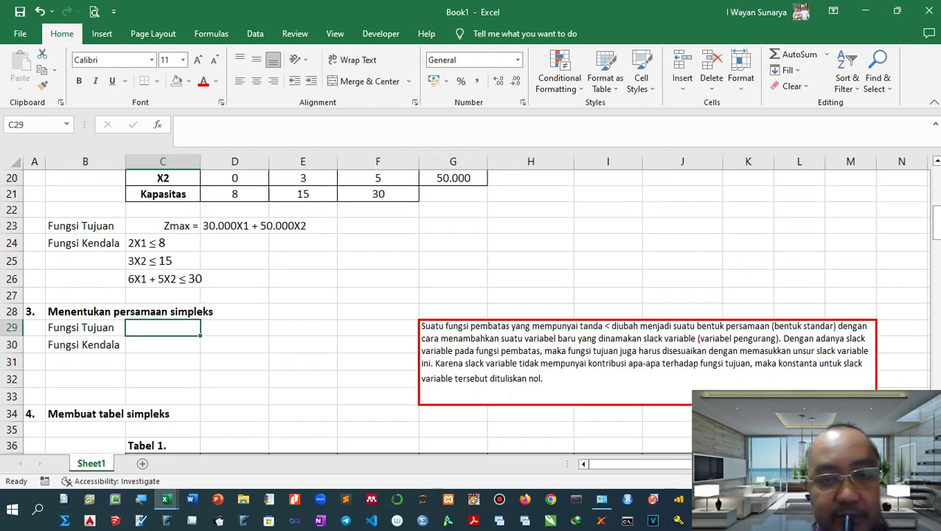
scroll(465, 310, down, 1)
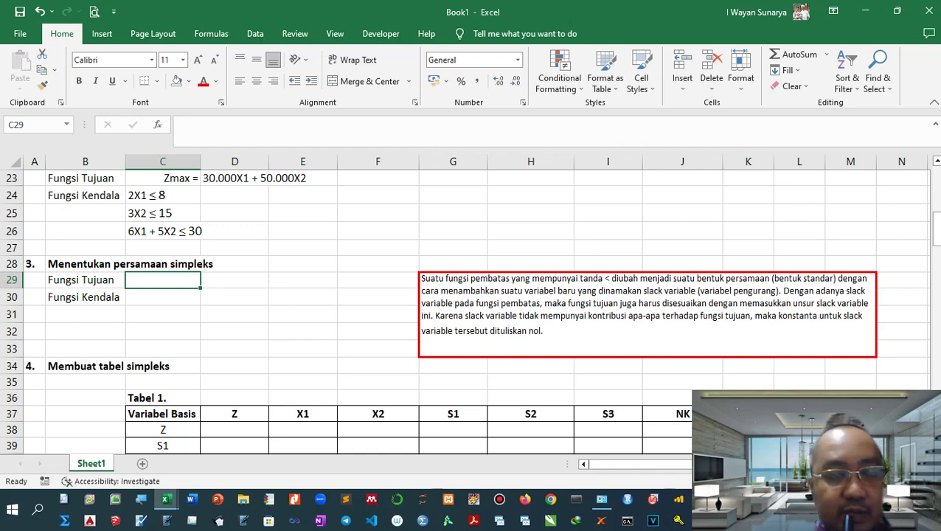
scroll(464, 306, up, 2)
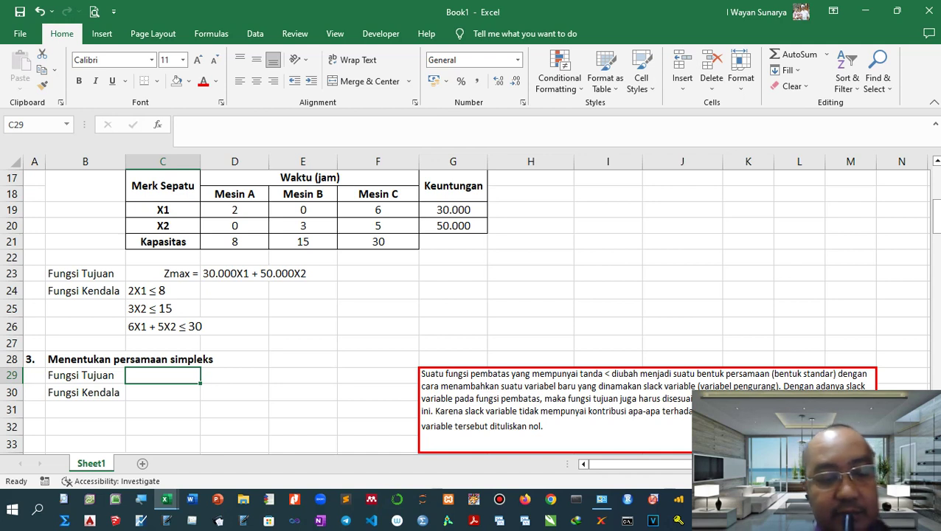
text(Z - )
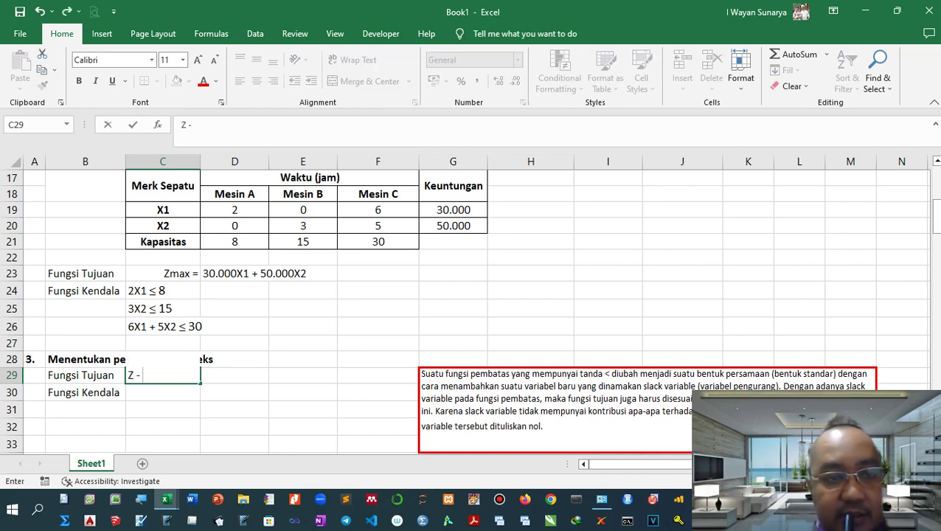
text(30.000)
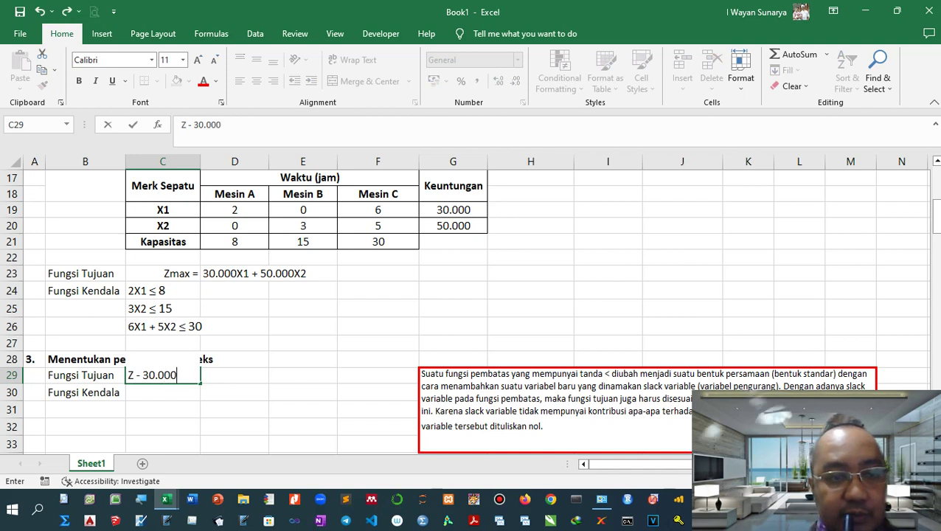
text(X1)
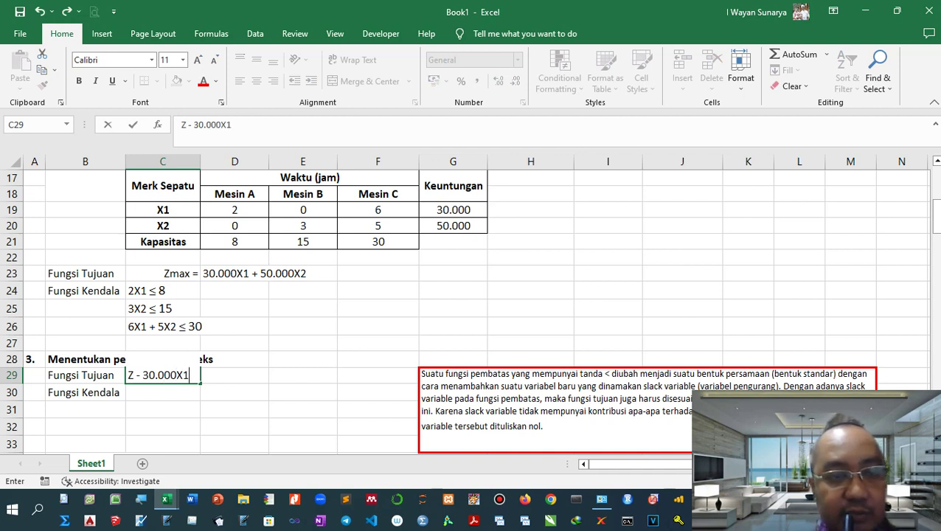
text( - 50)
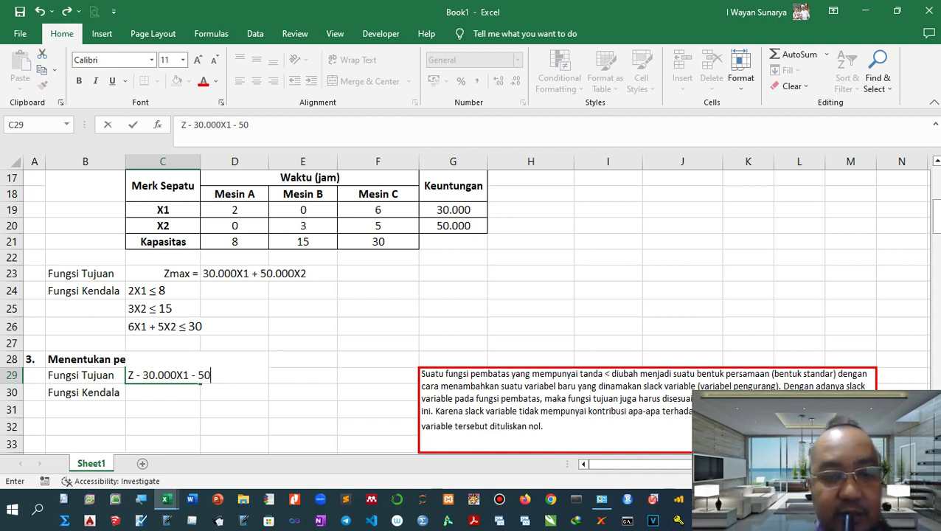
text(.000X2)
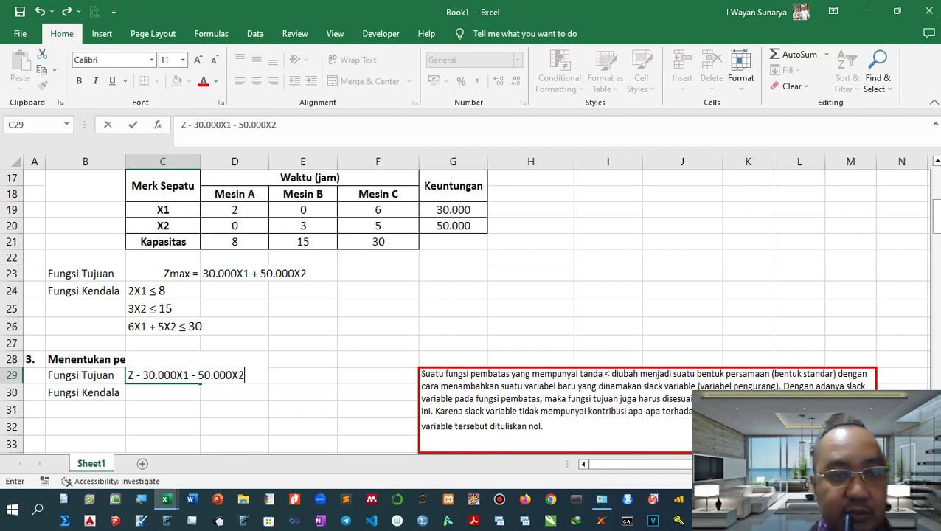
key(Return)
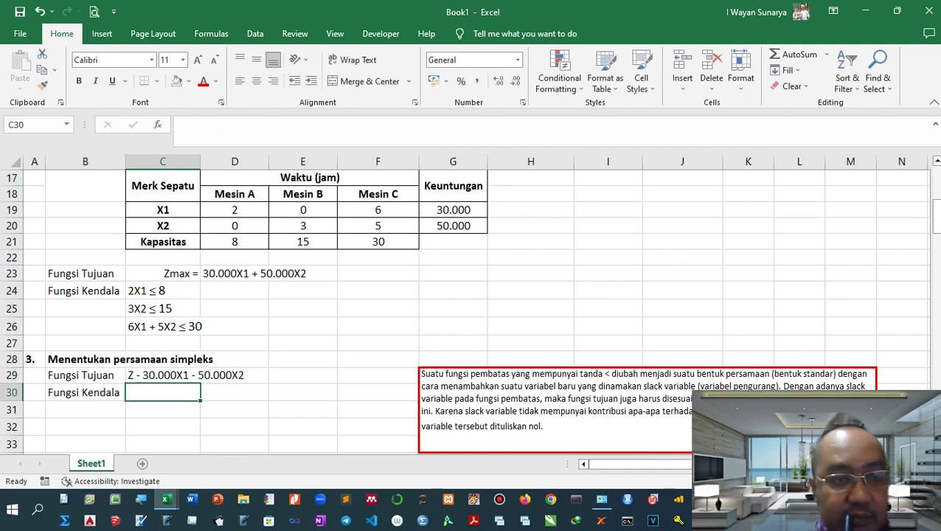
Enter the first constraint as the slack equation 2X1 + S1 = 8 in C30, beside Fungsi Kendala
text(2X1)
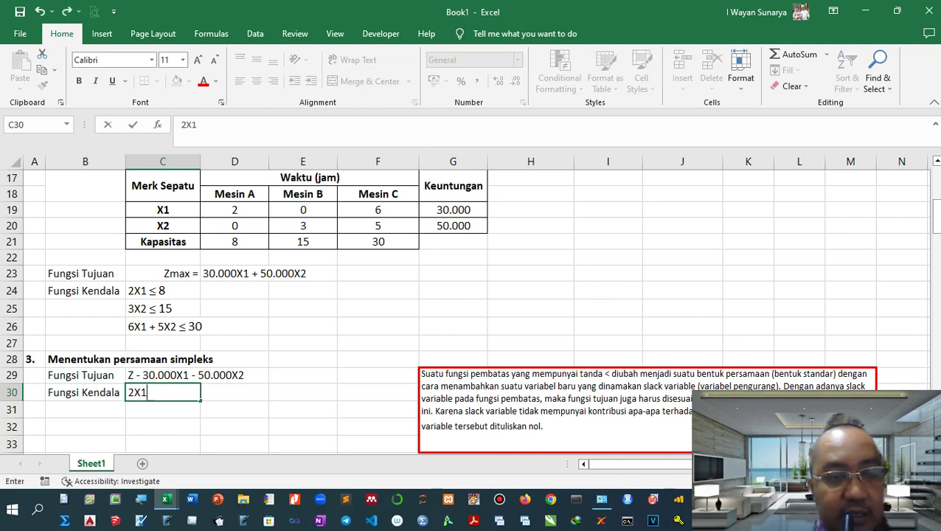
text( + )
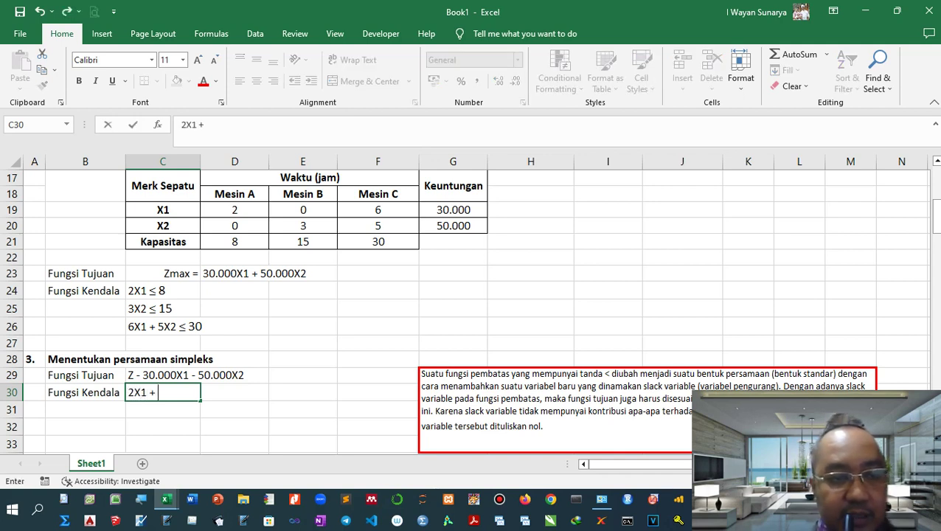
text(S1)
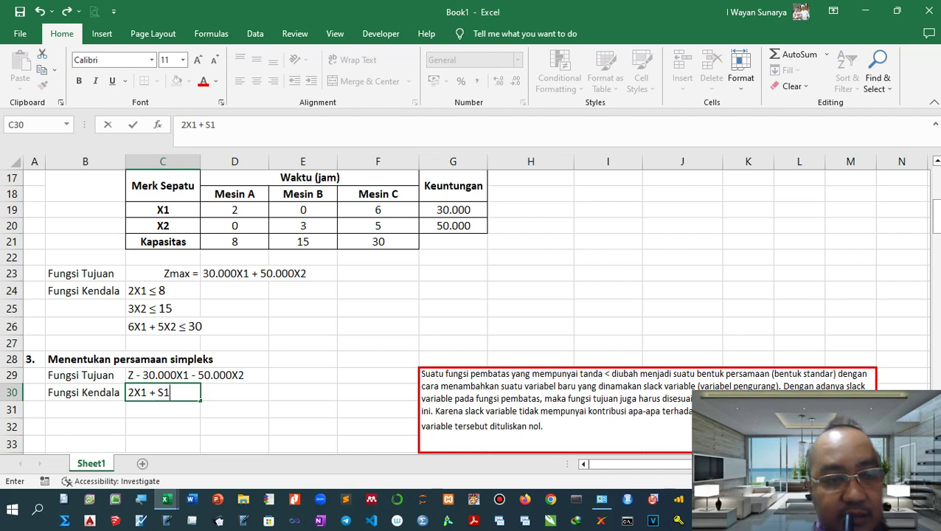
text( =)
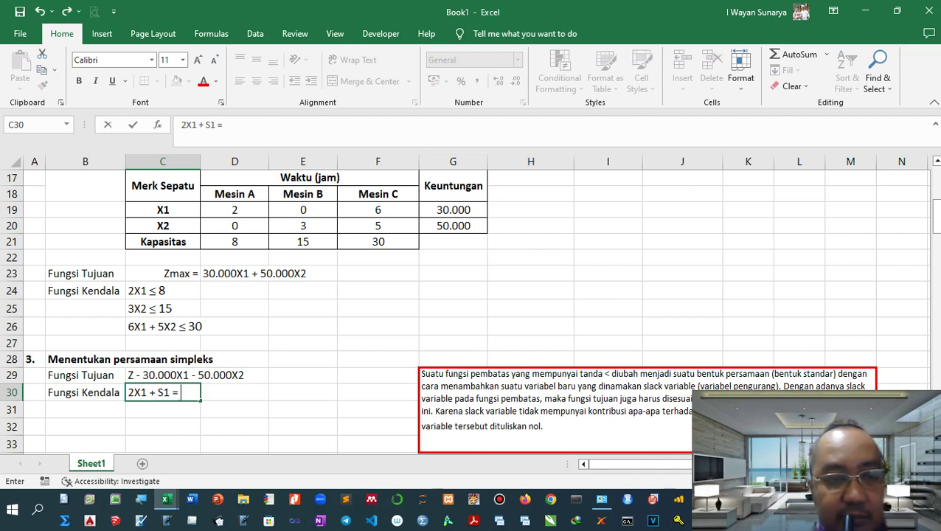
text( 8)
key(Return)
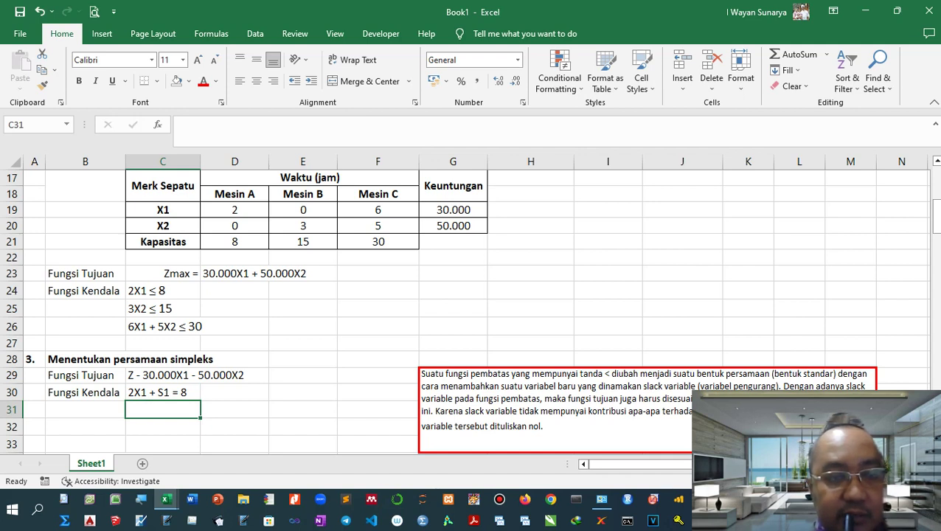
Enter the second constraint as the slack equation 3X2 + S2 = 15 in C31
text(3X2 )
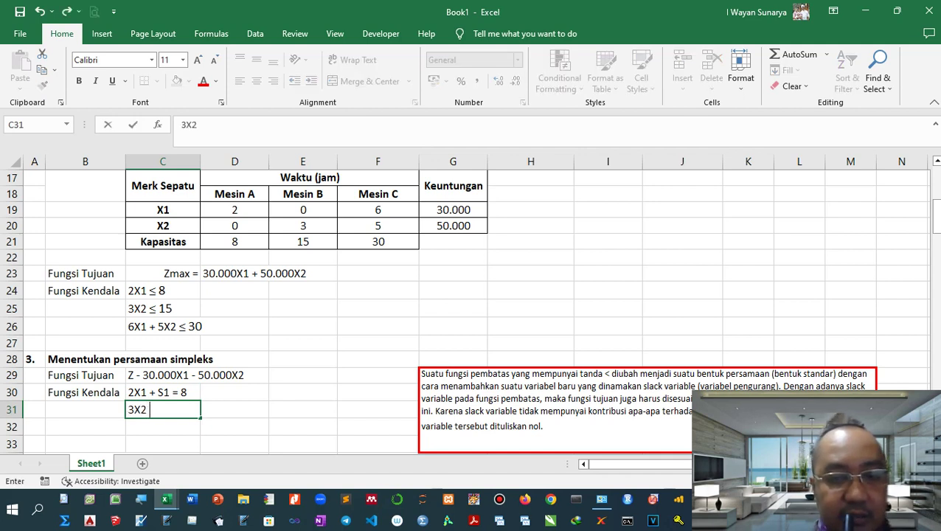
text(+ S2 )
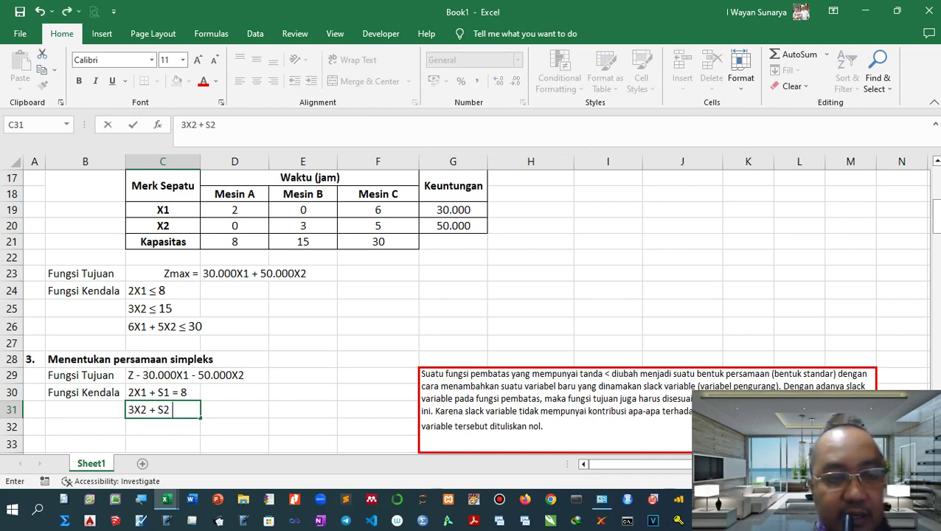
text(= 15)
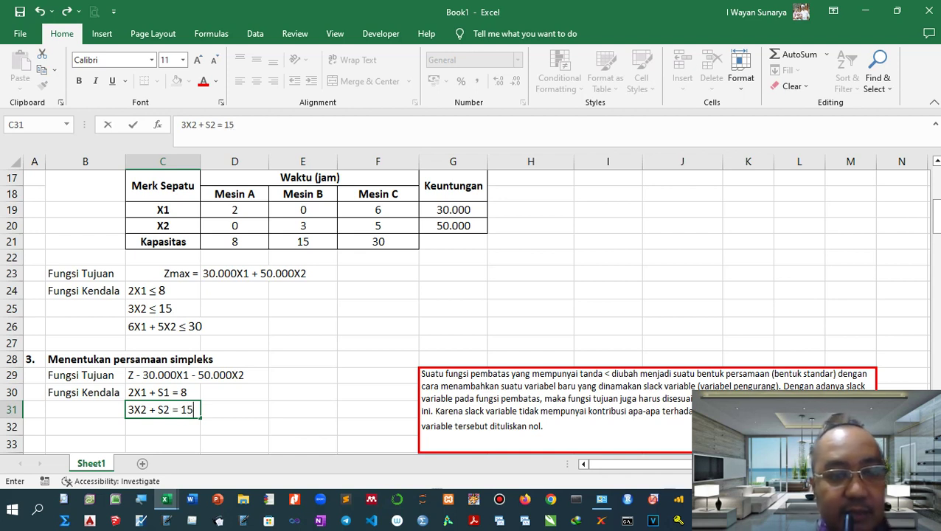
key(Return)
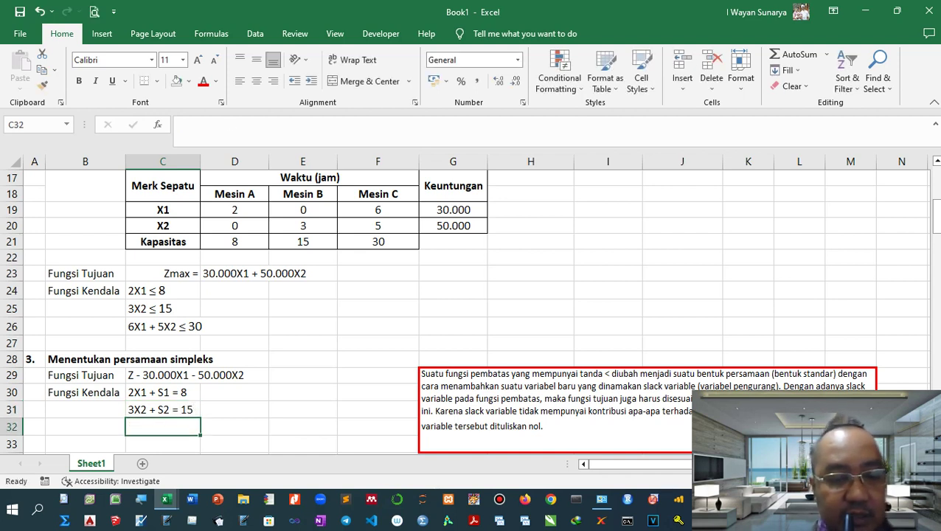
Enter the third constraint as the slack equation 6X1 + 5X2 + S3 = 30 in C32
text(6X1)
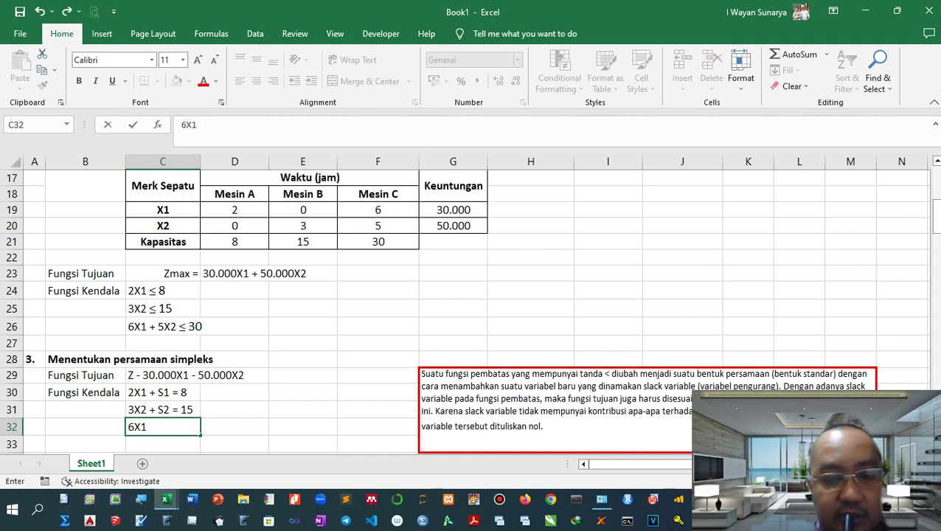
text( +)
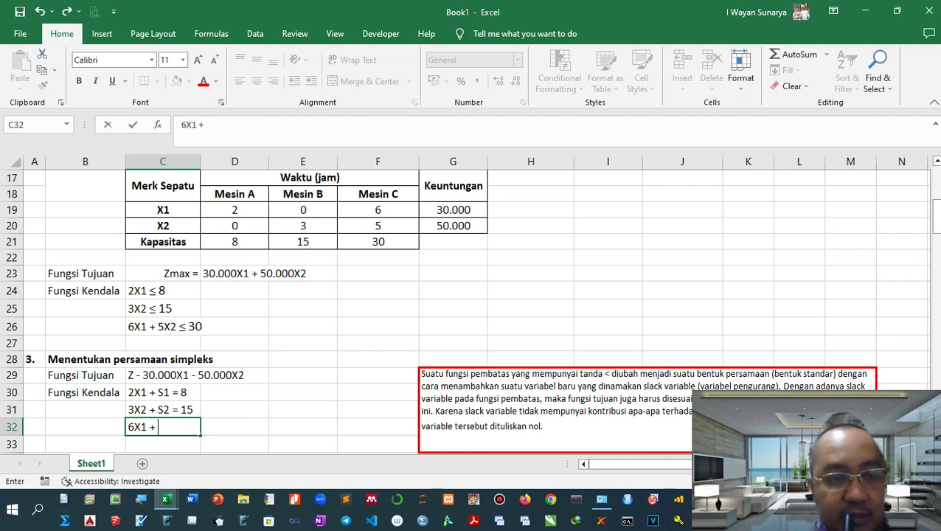
text( 5X)
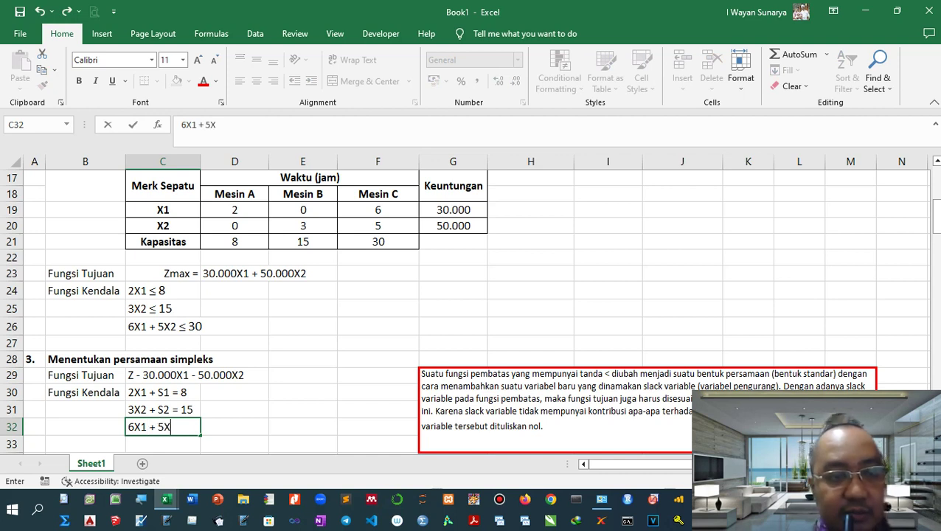
text(2 + )
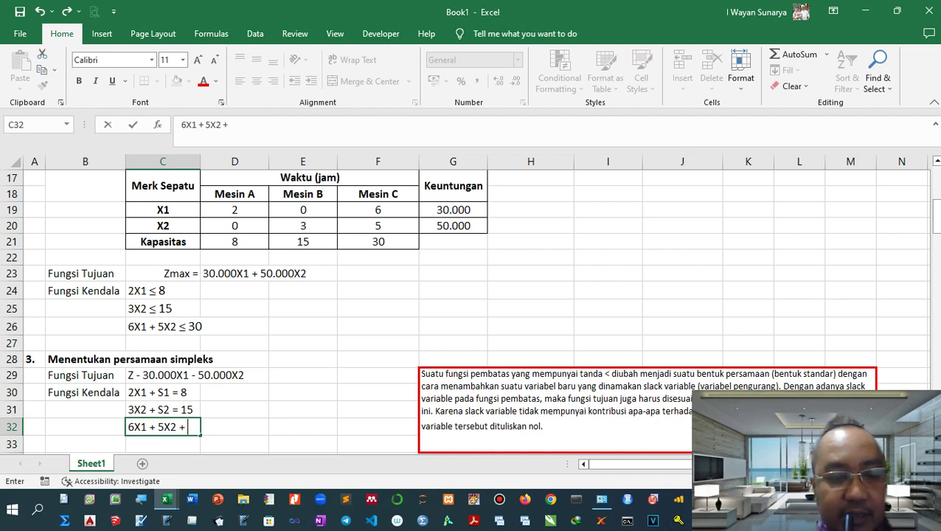
text(S3 = )
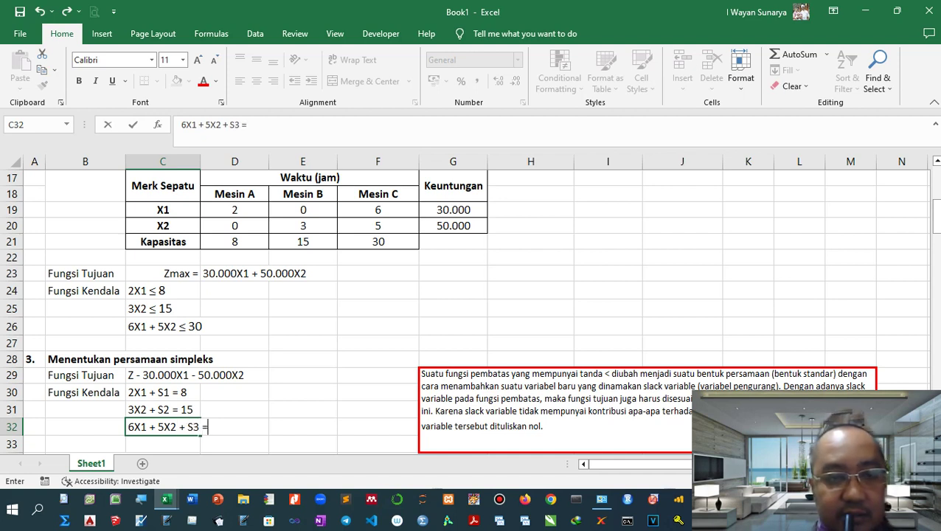
text(30)
key(Return)
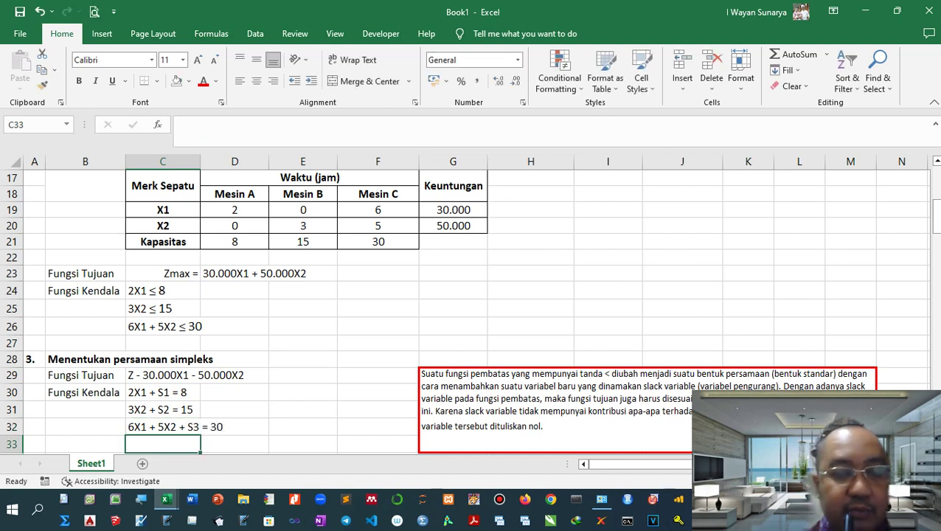
Go to section 4, Membuat tabel simpleks, and select cell D35 above Tabel 1
scroll(464, 310, down, 3)
click(235, 329)
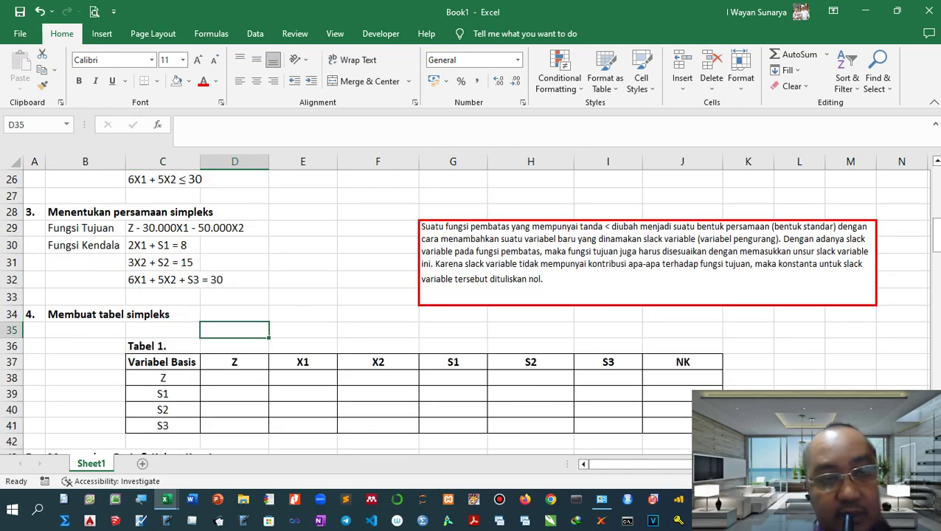